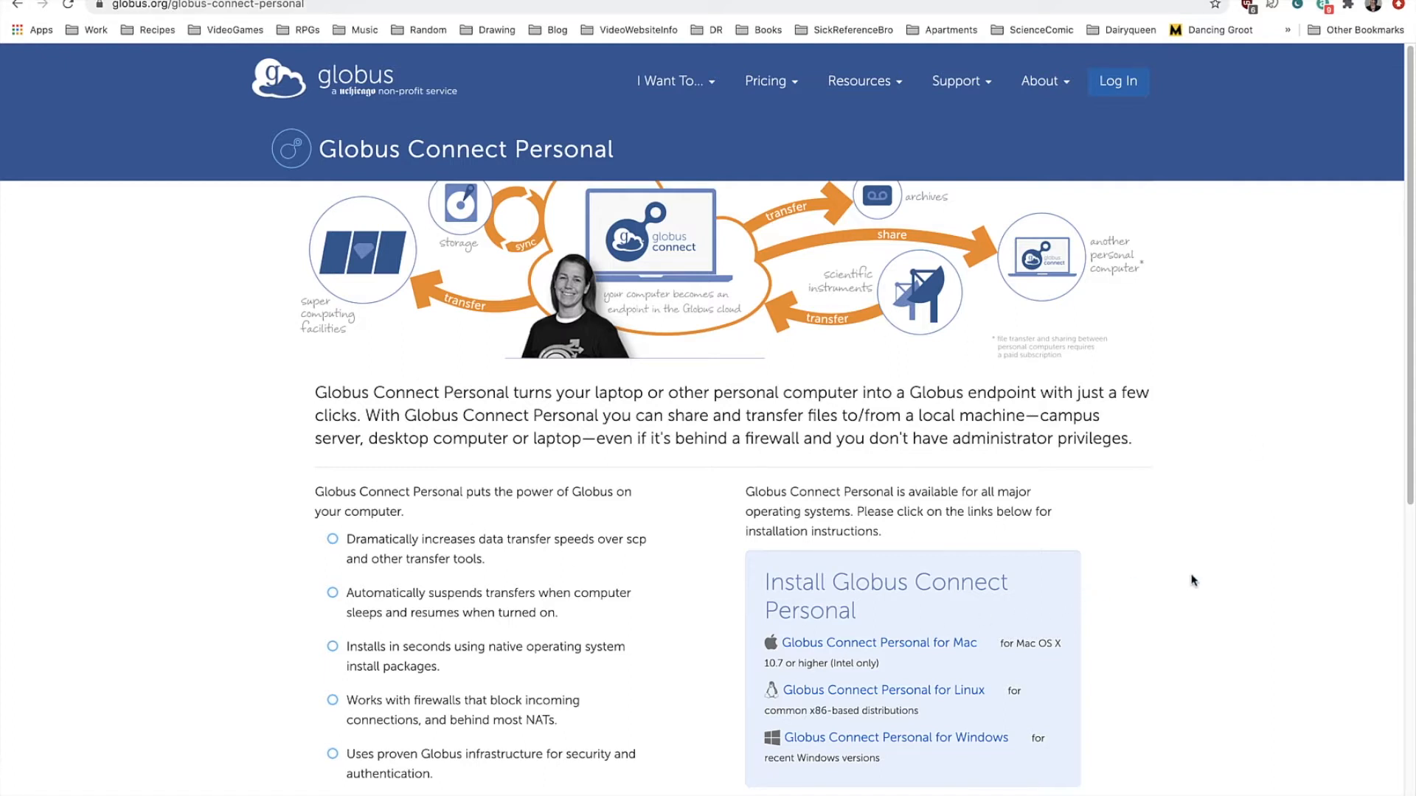
Step: Find the Globus Connect Personal for Mac installation instructions and download the Mac installer
scroll(1193, 580, "down", 2)
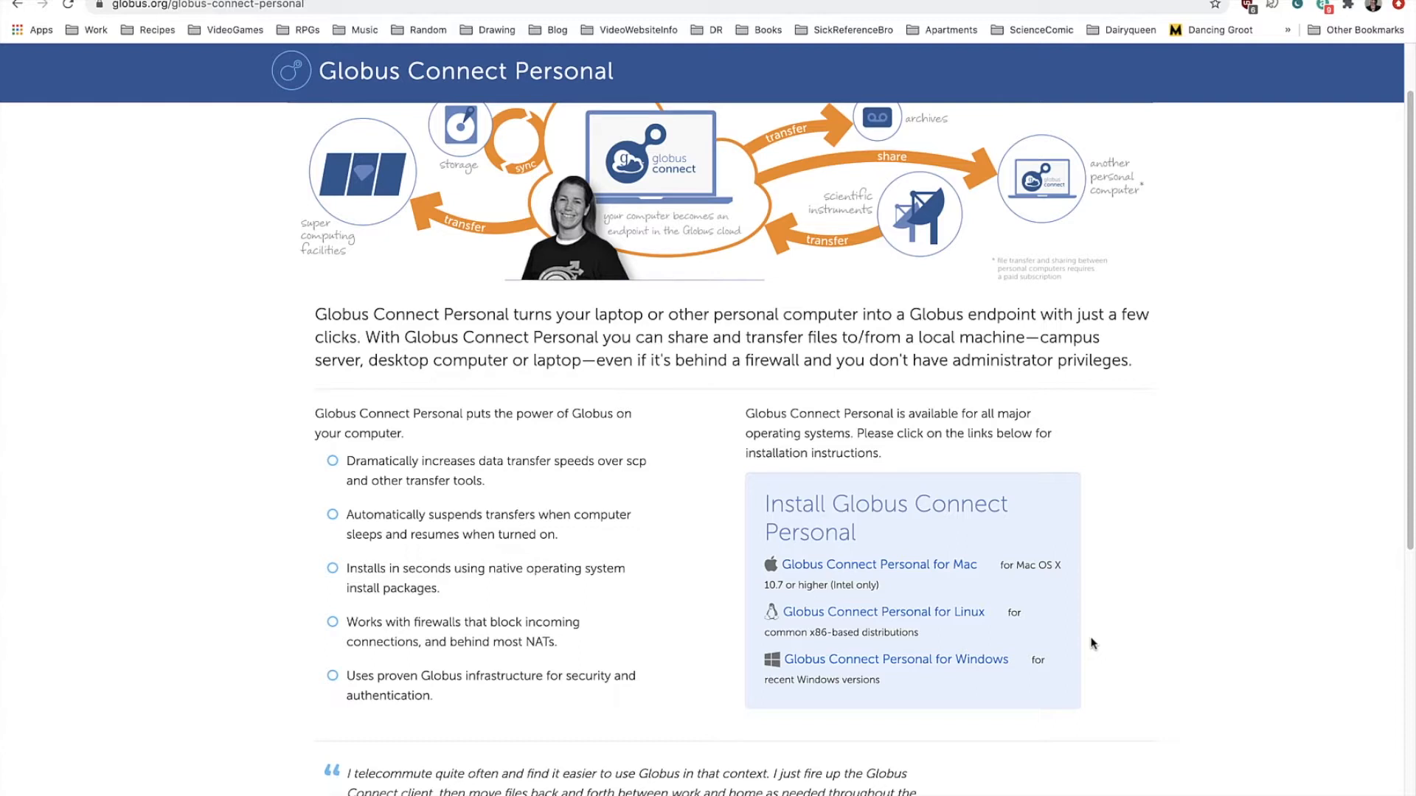
left_click(914, 565)
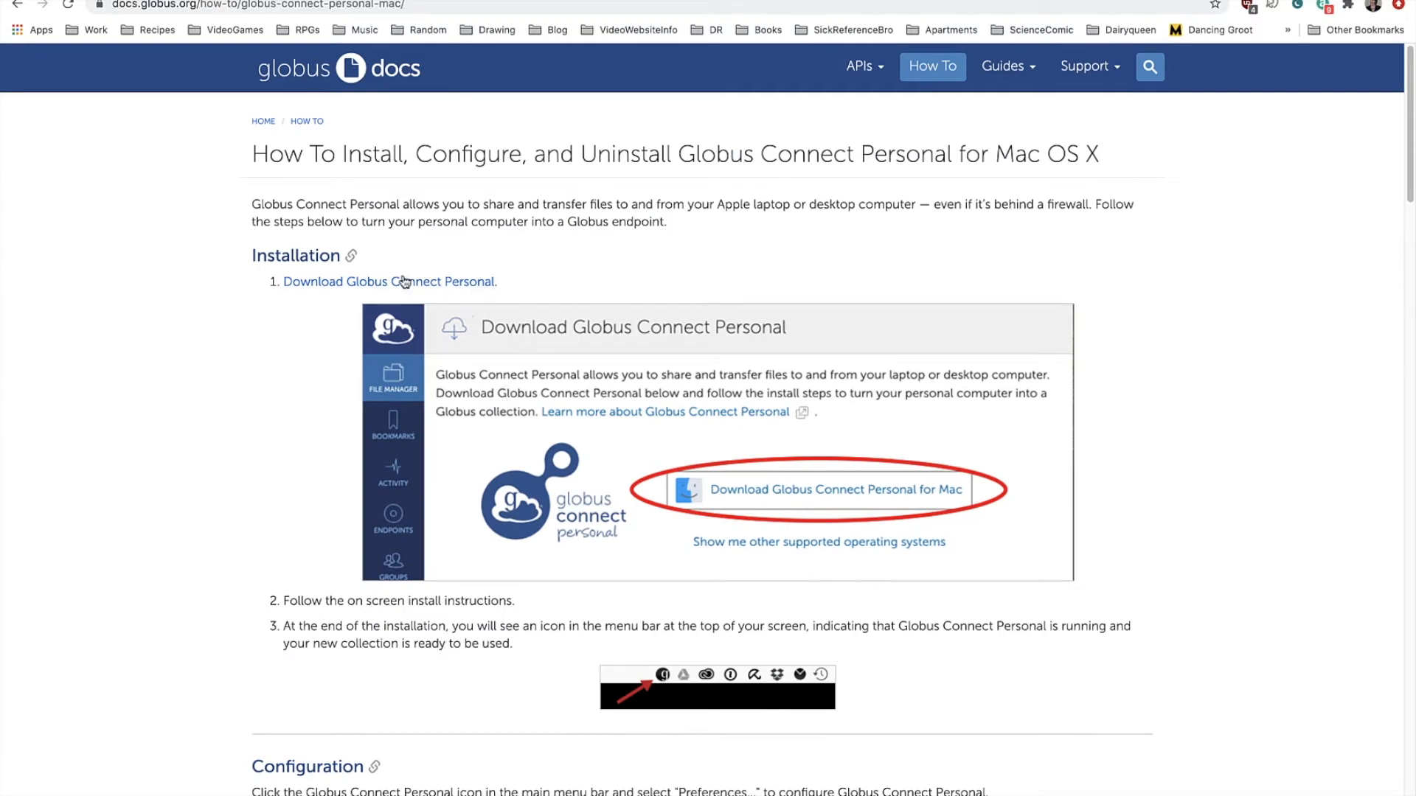
left_click(426, 287)
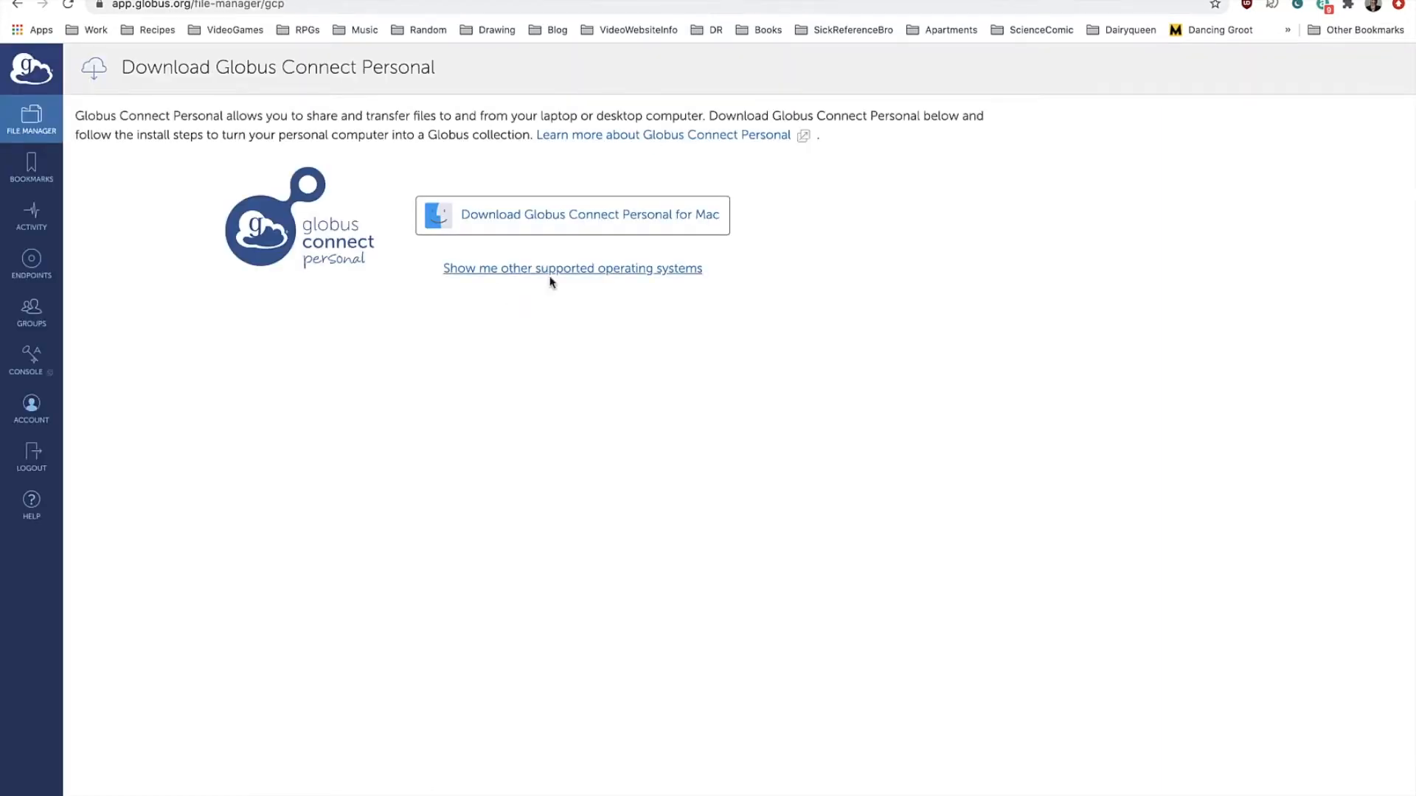
left_click(588, 222)
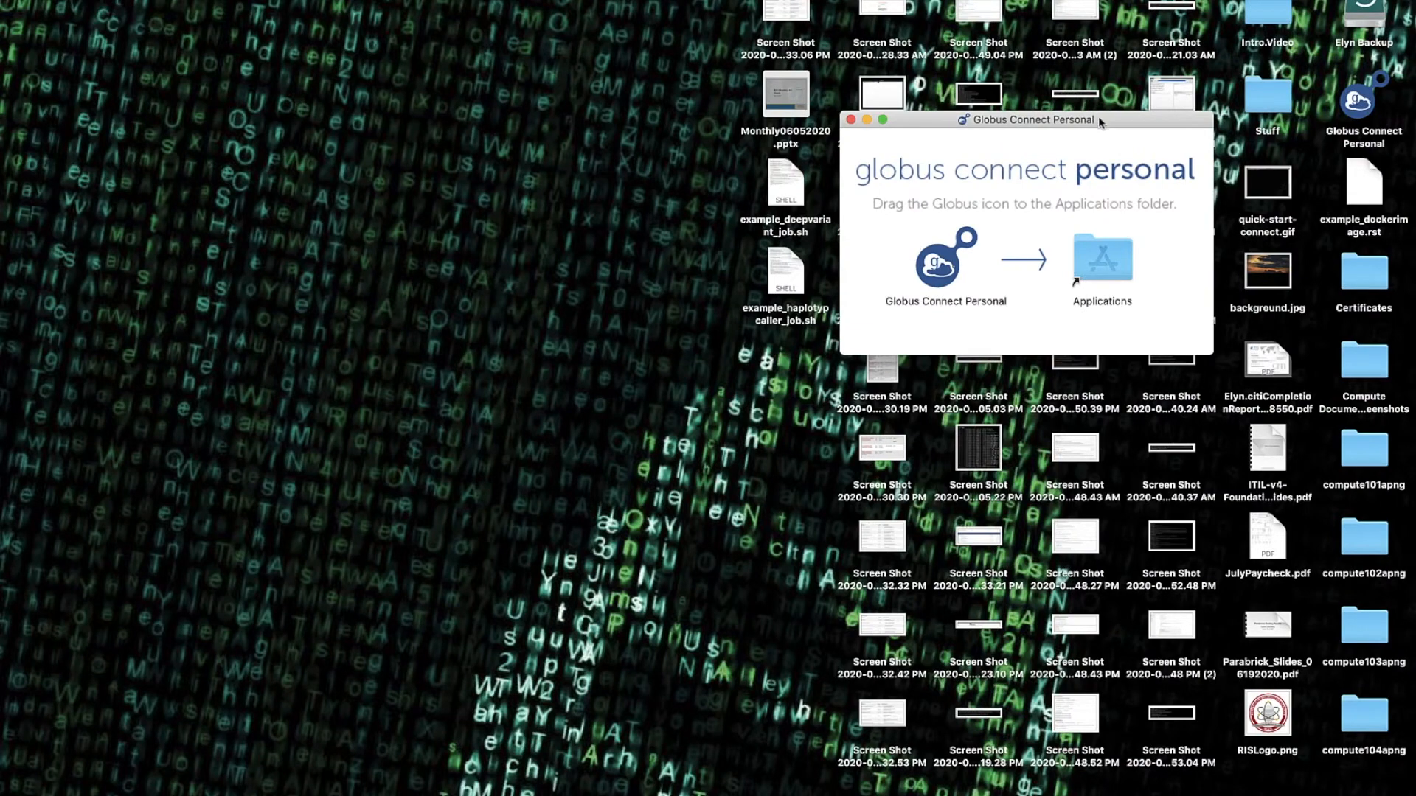
Step: Install Globus Connect Personal into the Applications folder and close the installer window
left_click_drag(1099, 117, 659, 143)
left_click_drag(499, 295, 651, 296)
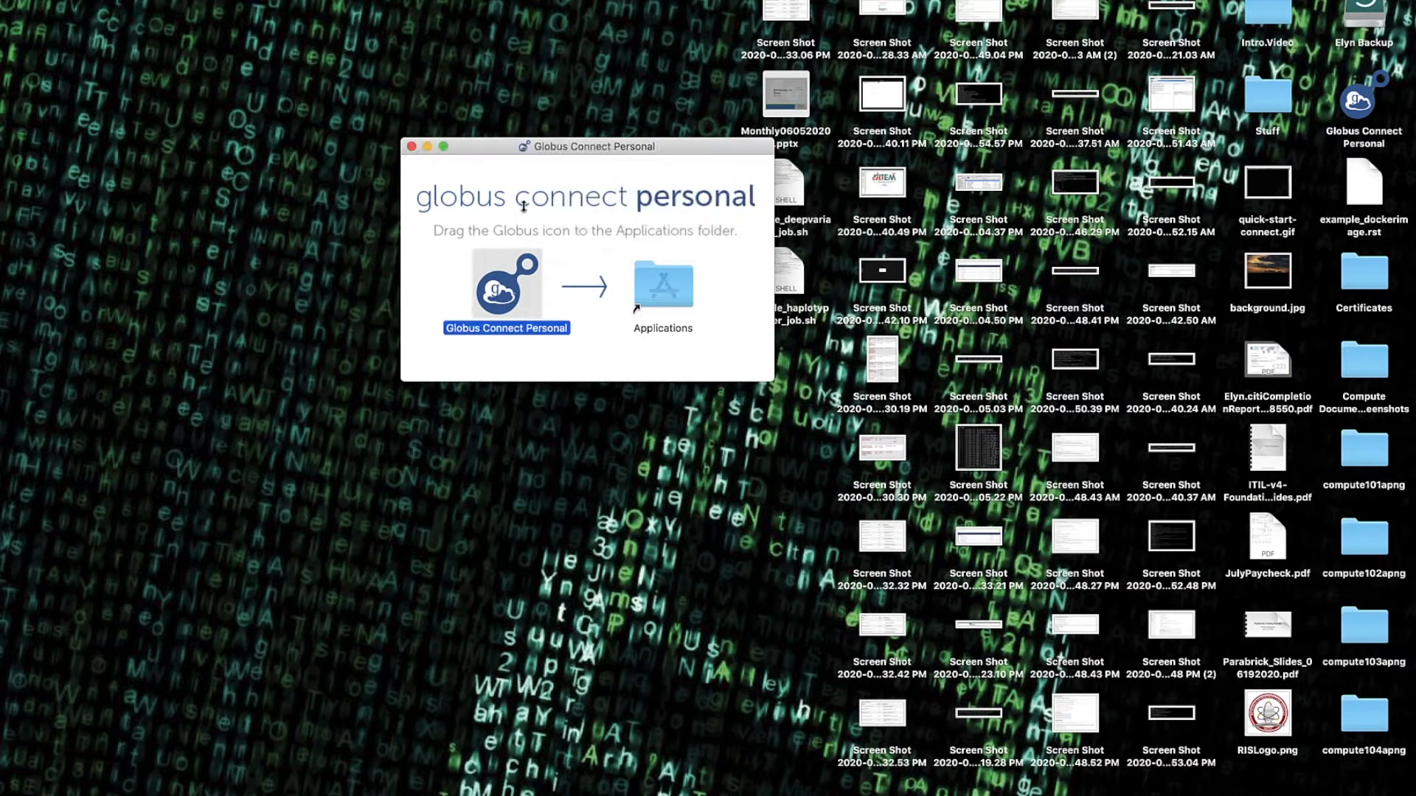
left_click(412, 147)
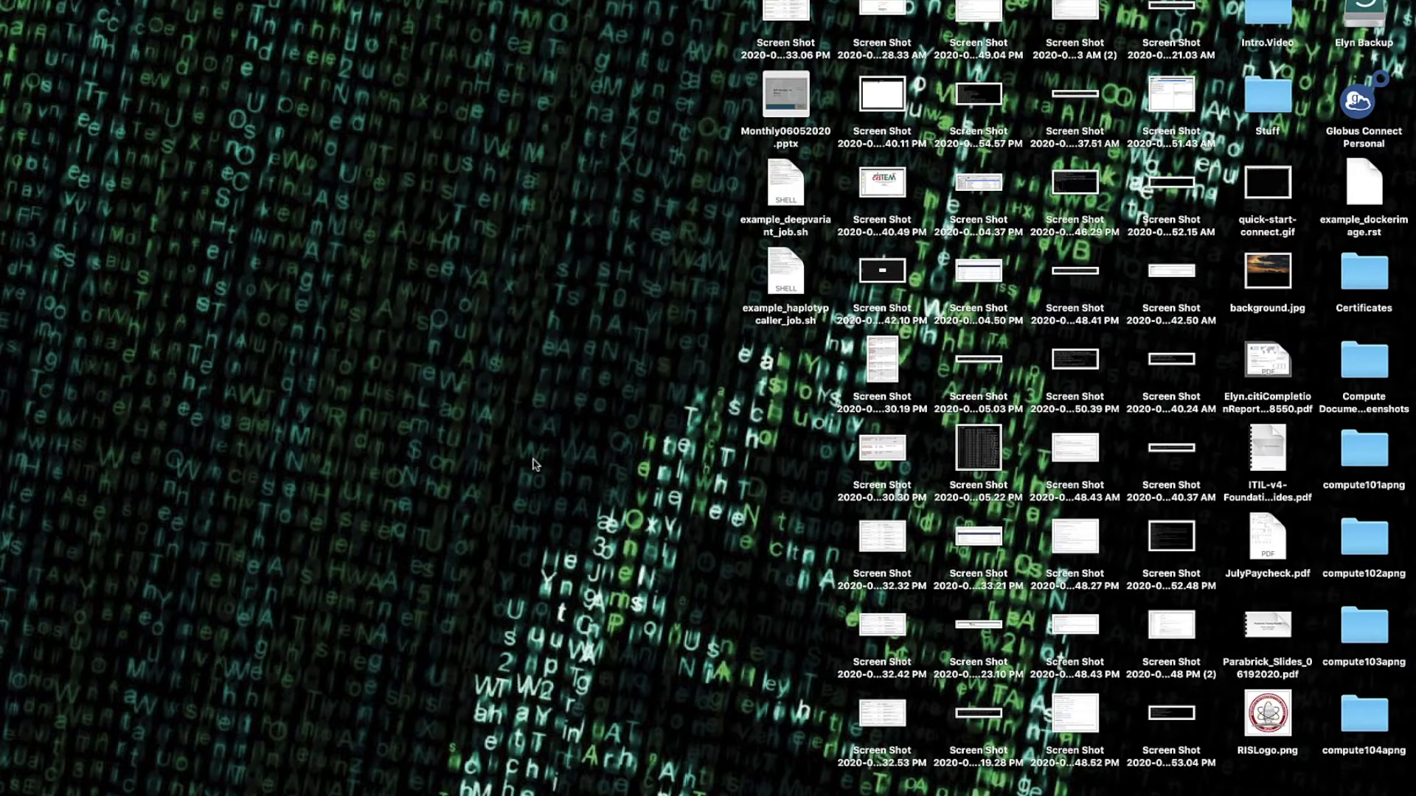
Step: Launch the installed Globus Connect Personal app and log in, allowing the access its setup requests
left_click(1037, 775)
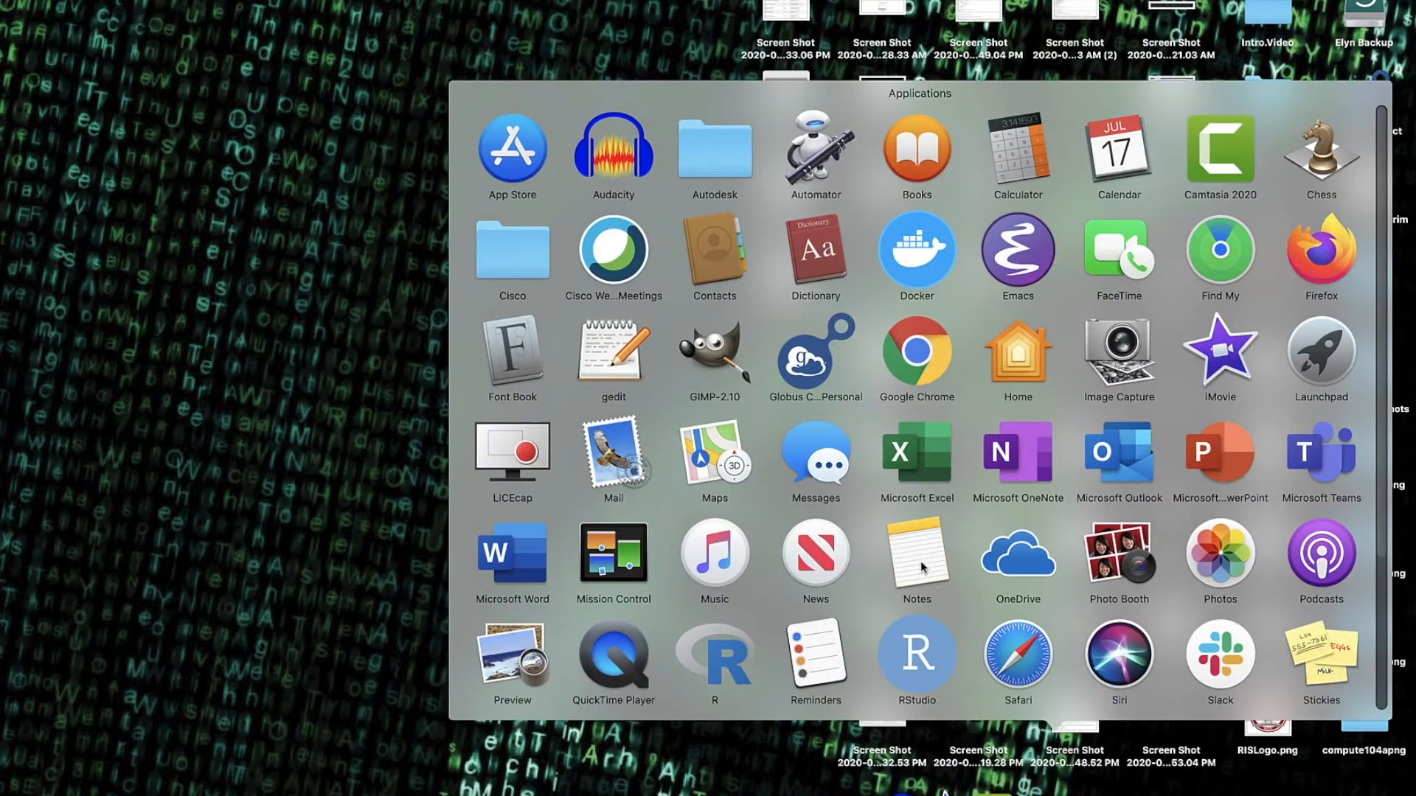
left_click(835, 372)
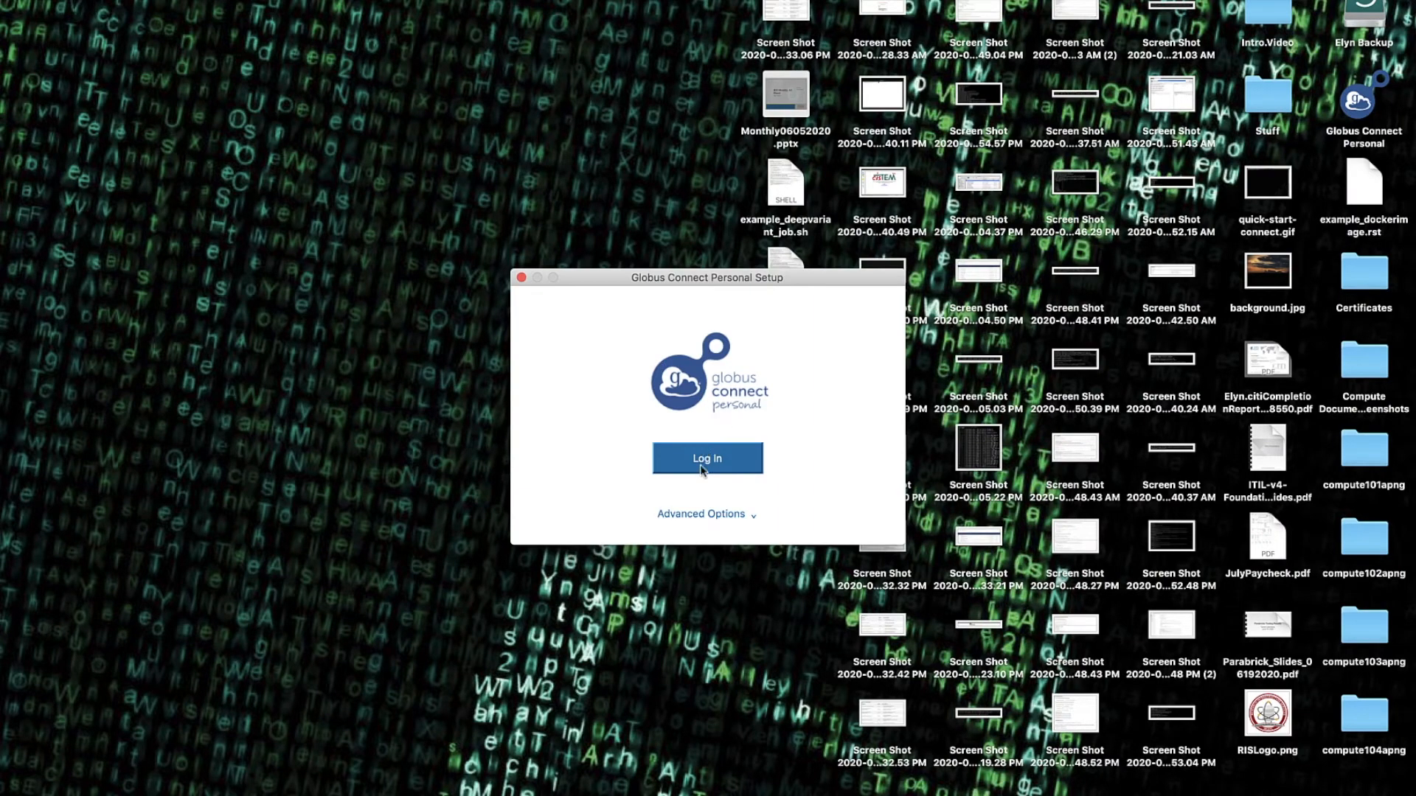
left_click(701, 468)
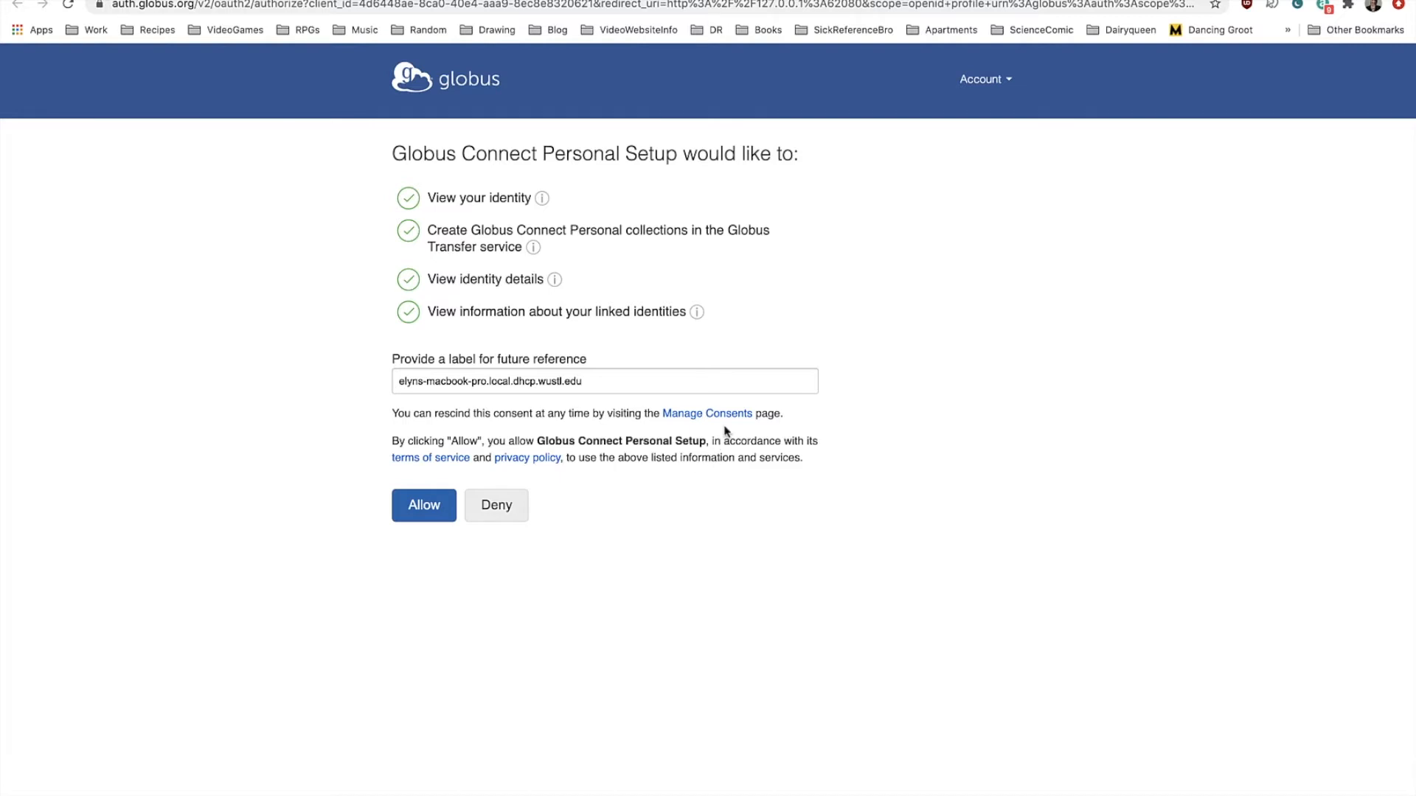
mouse_move(988, 79)
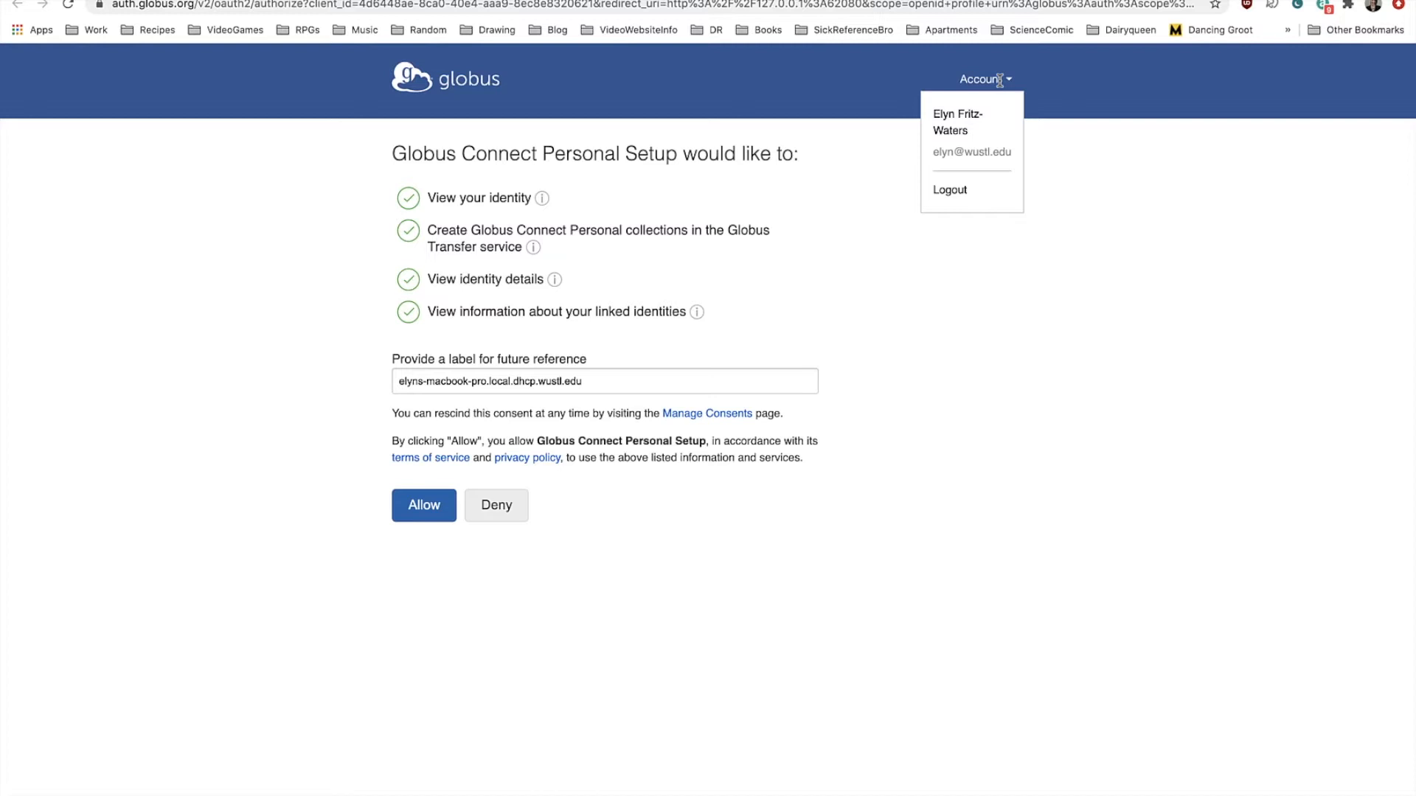
left_click(1001, 81)
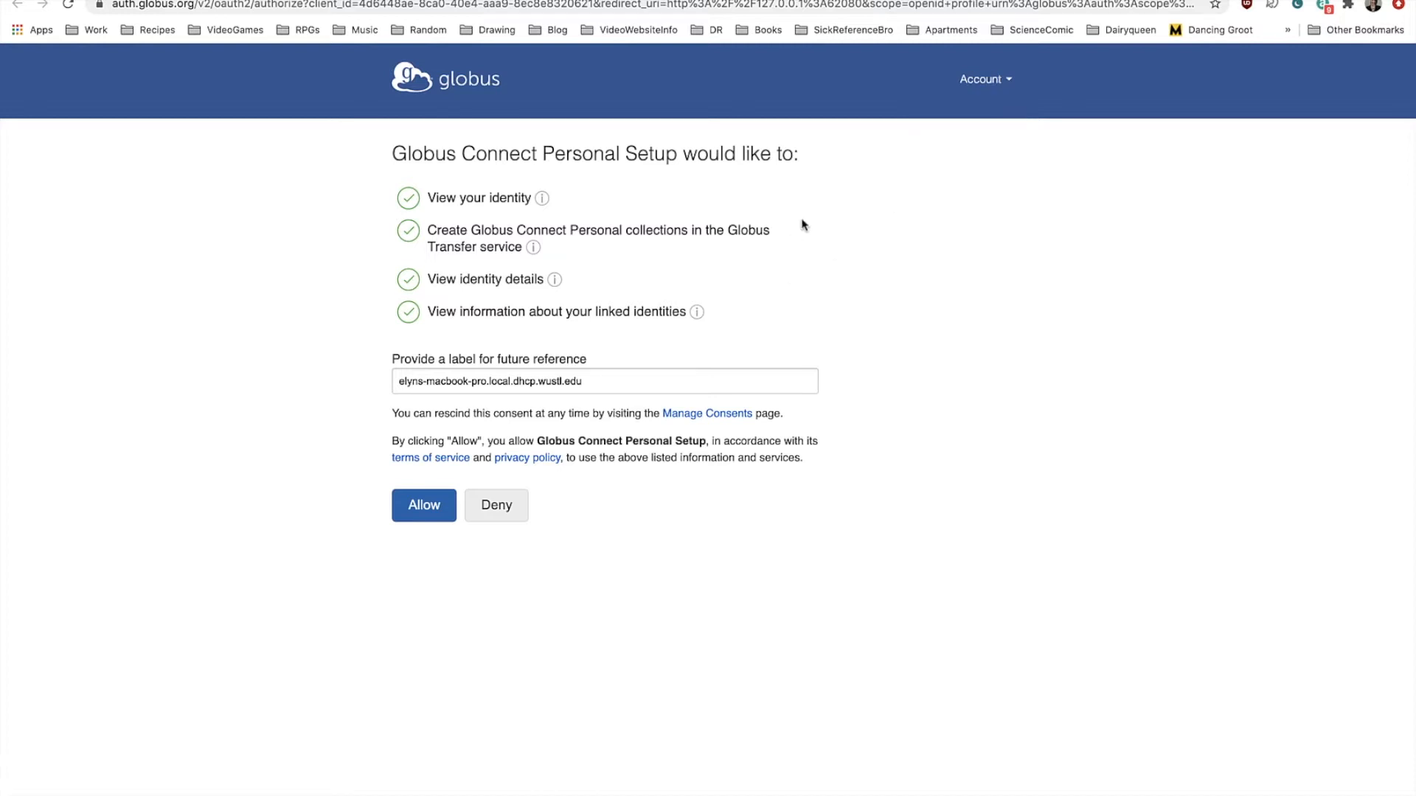
left_click(421, 506)
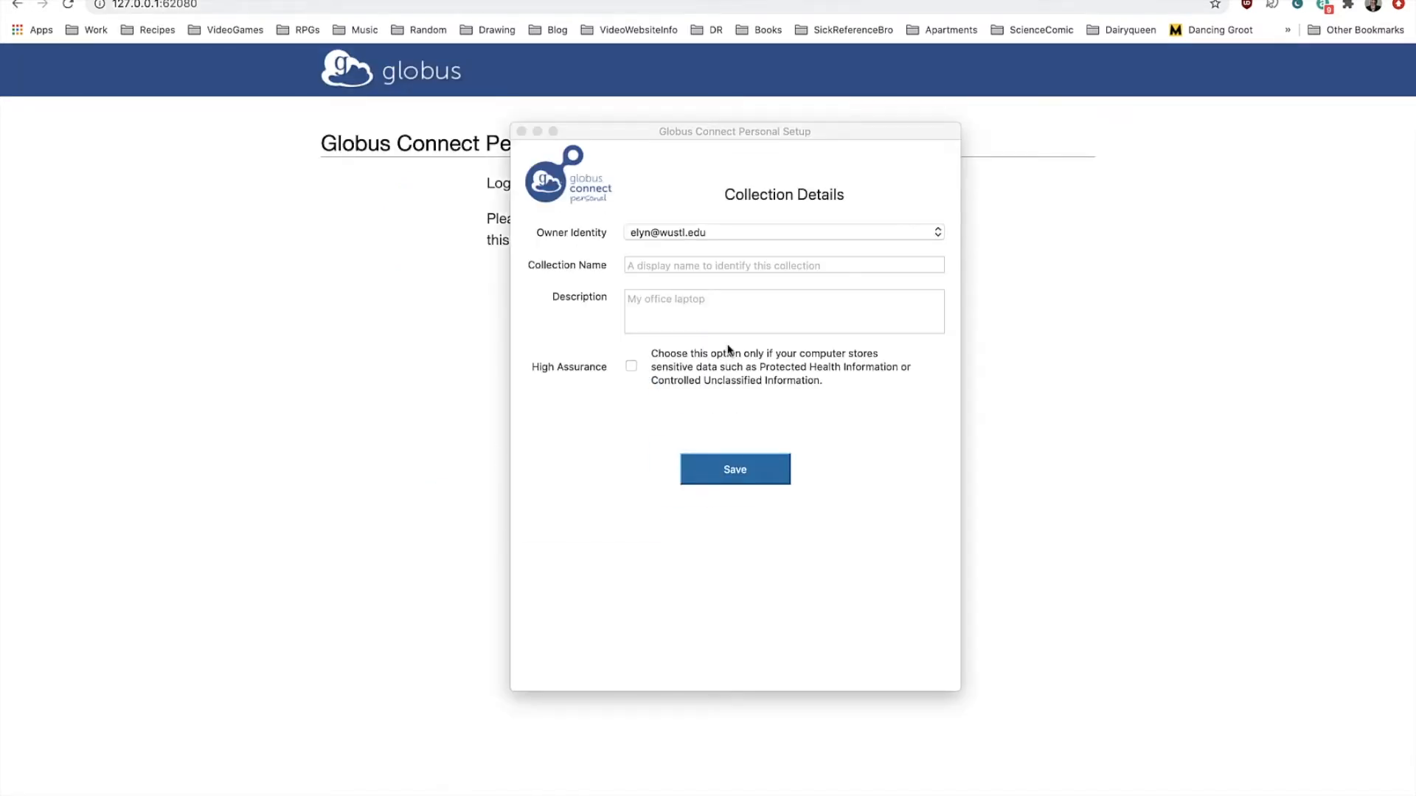
Step: Name the collection with the owner's first name followed by "-laptop" and describe it as that person's work laptop
left_click(693, 267)
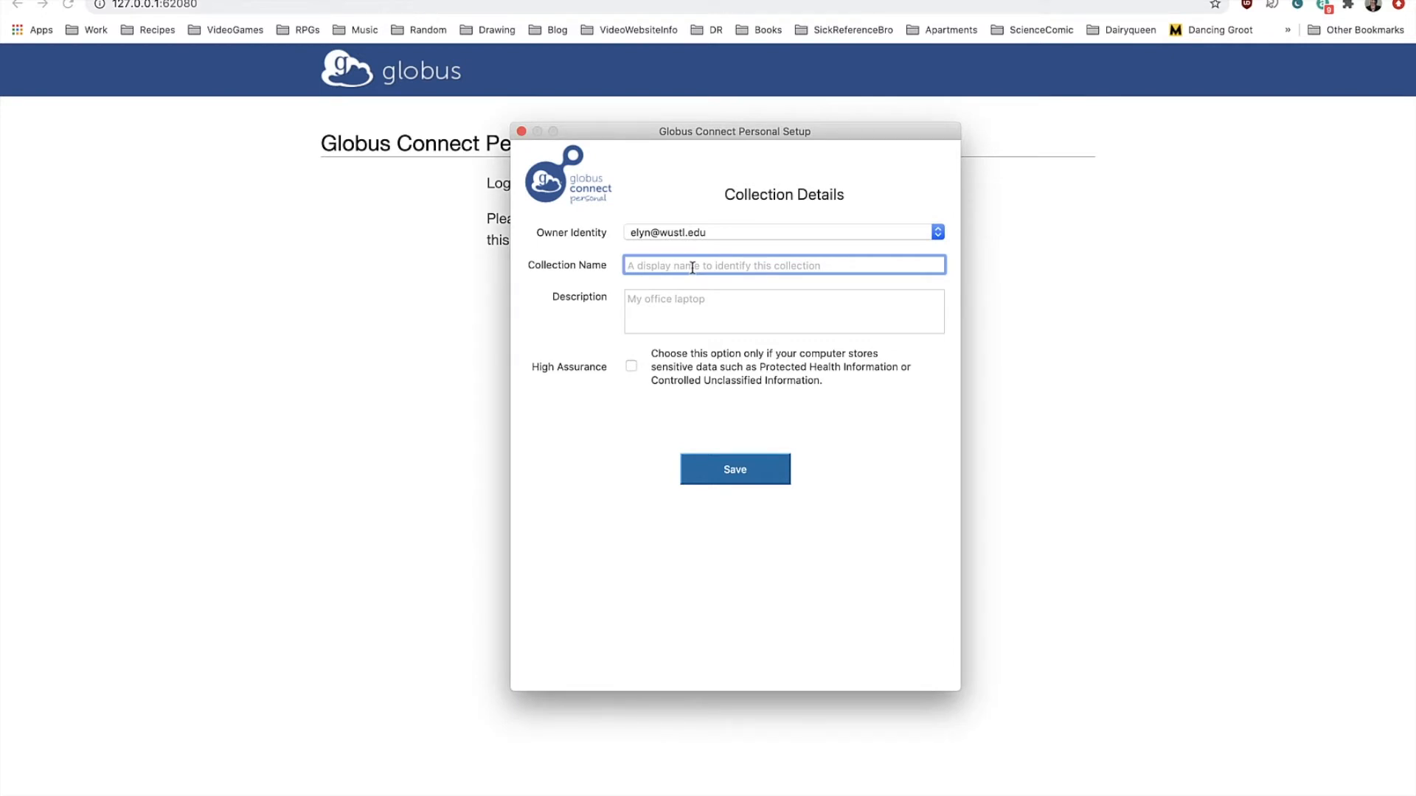
type("elyn-")
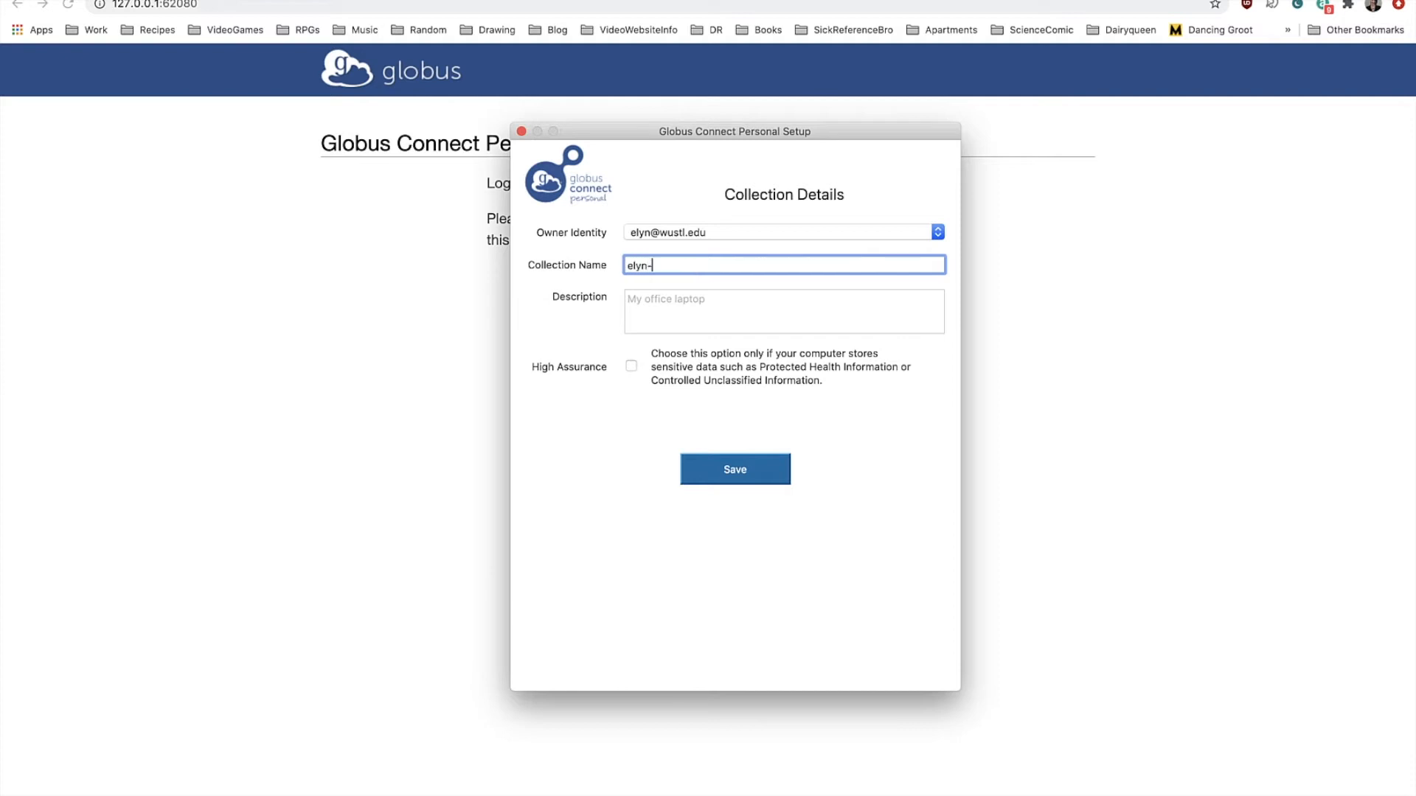
type("laptop")
key("Tab")
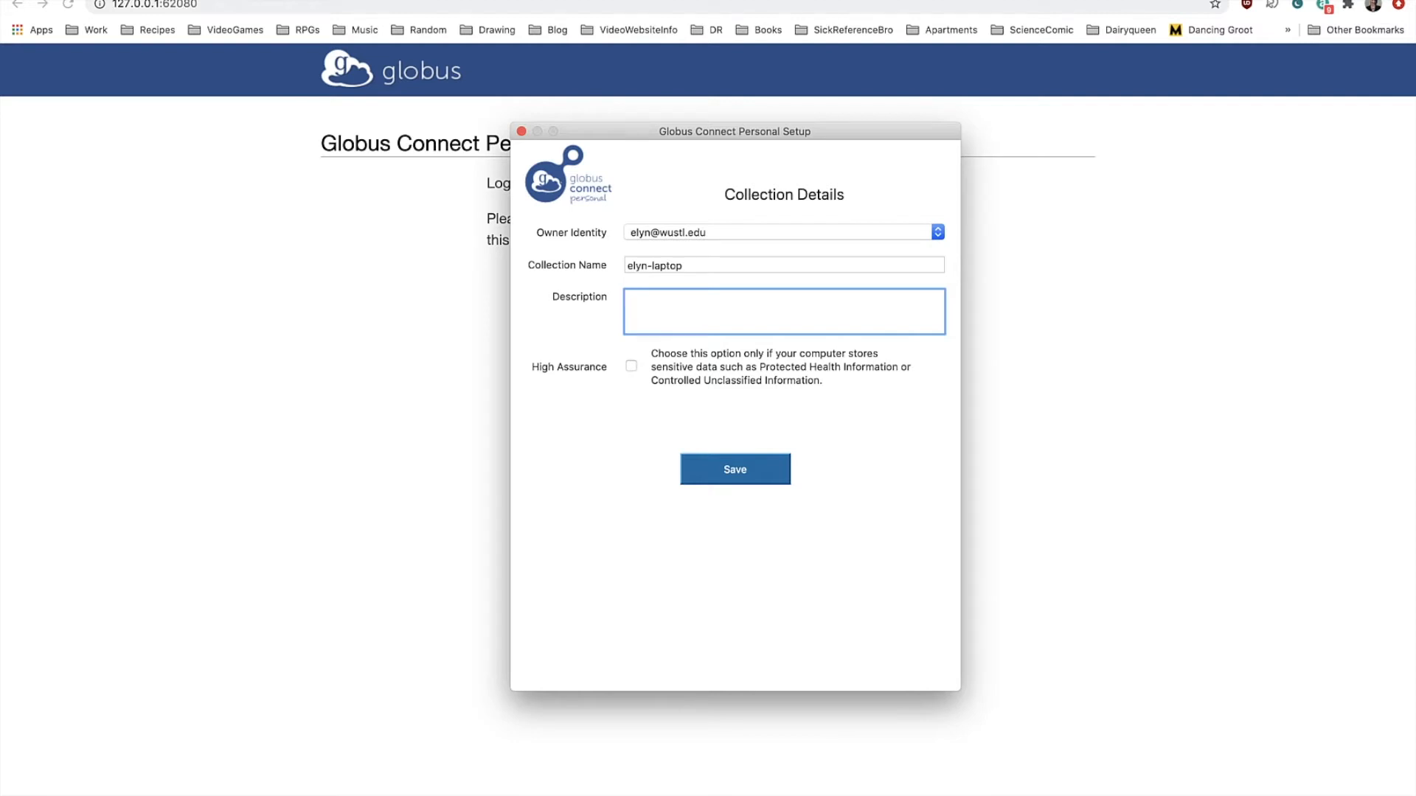
type("This is Elyn's work lat")
type("top.")
Step: Save the collection details with High Assurance off and exit the setup
left_click(631, 366)
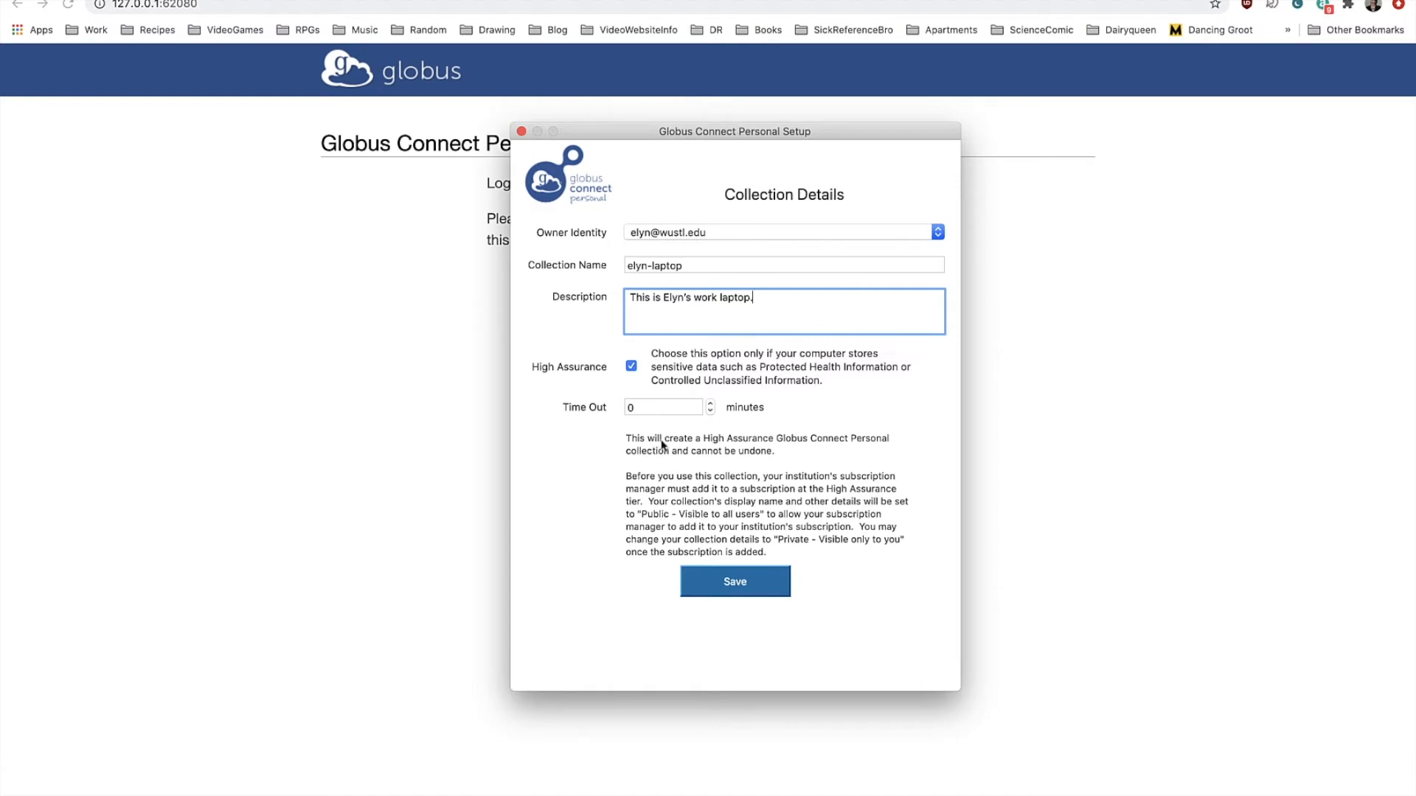
left_click(632, 371)
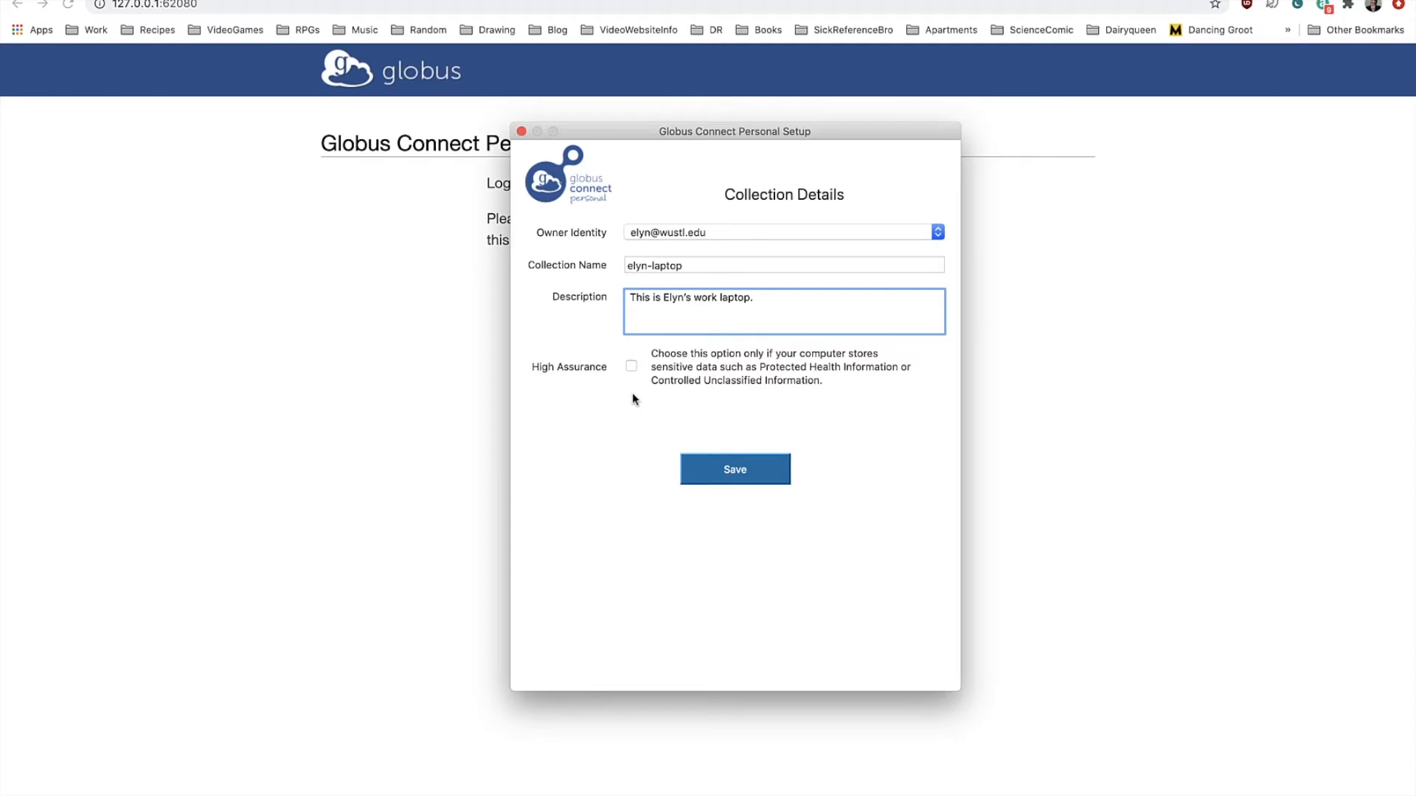
left_click(750, 480)
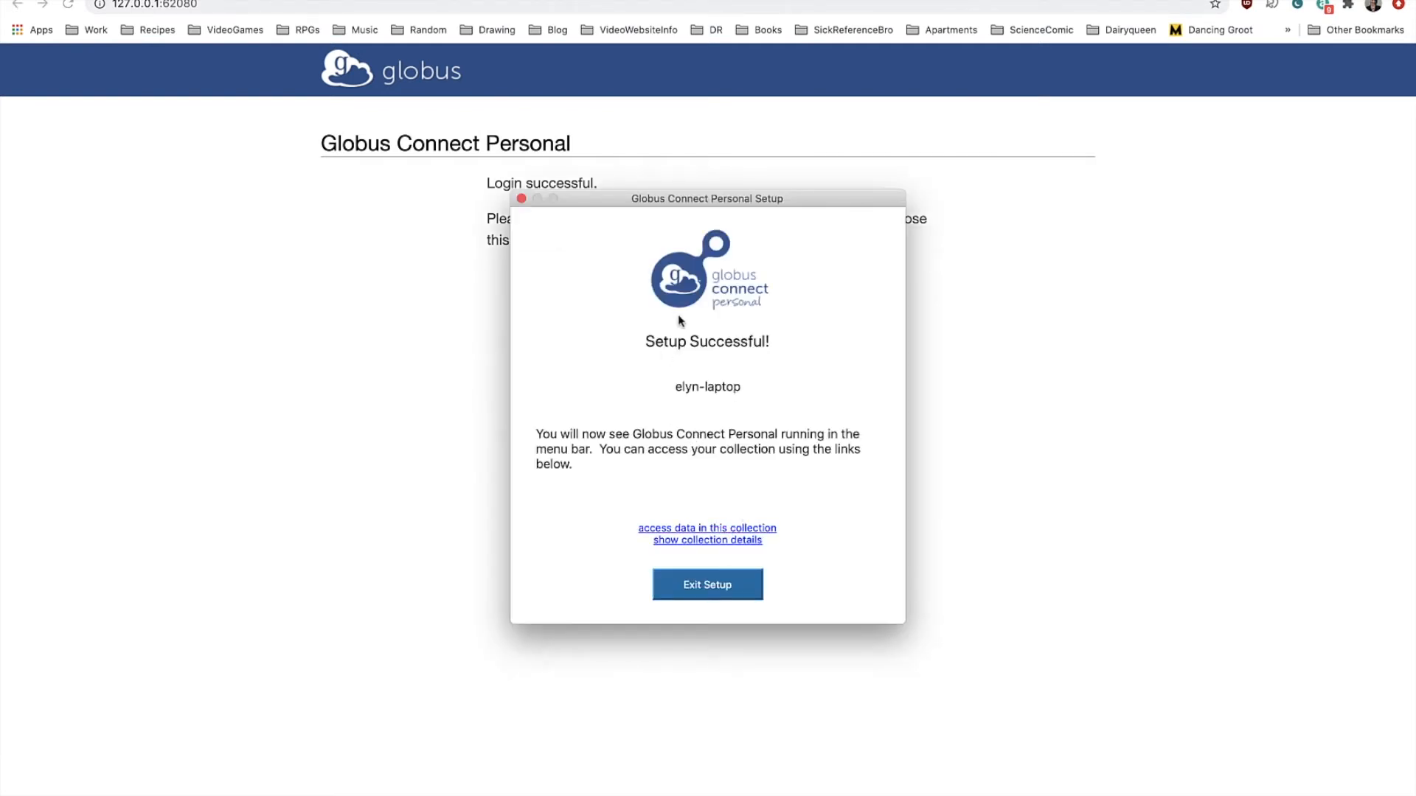
left_click_drag(710, 199, 733, 190)
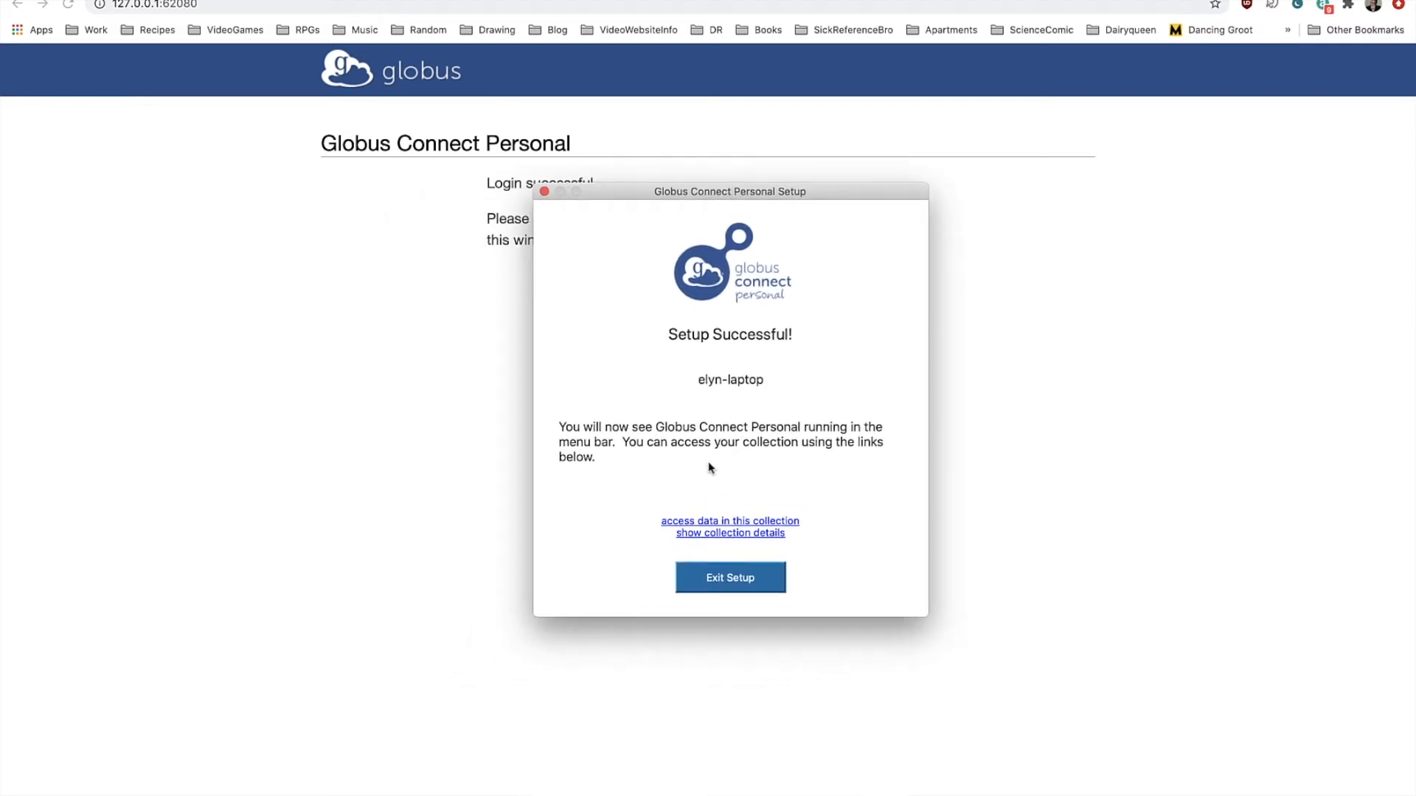
left_click(737, 584)
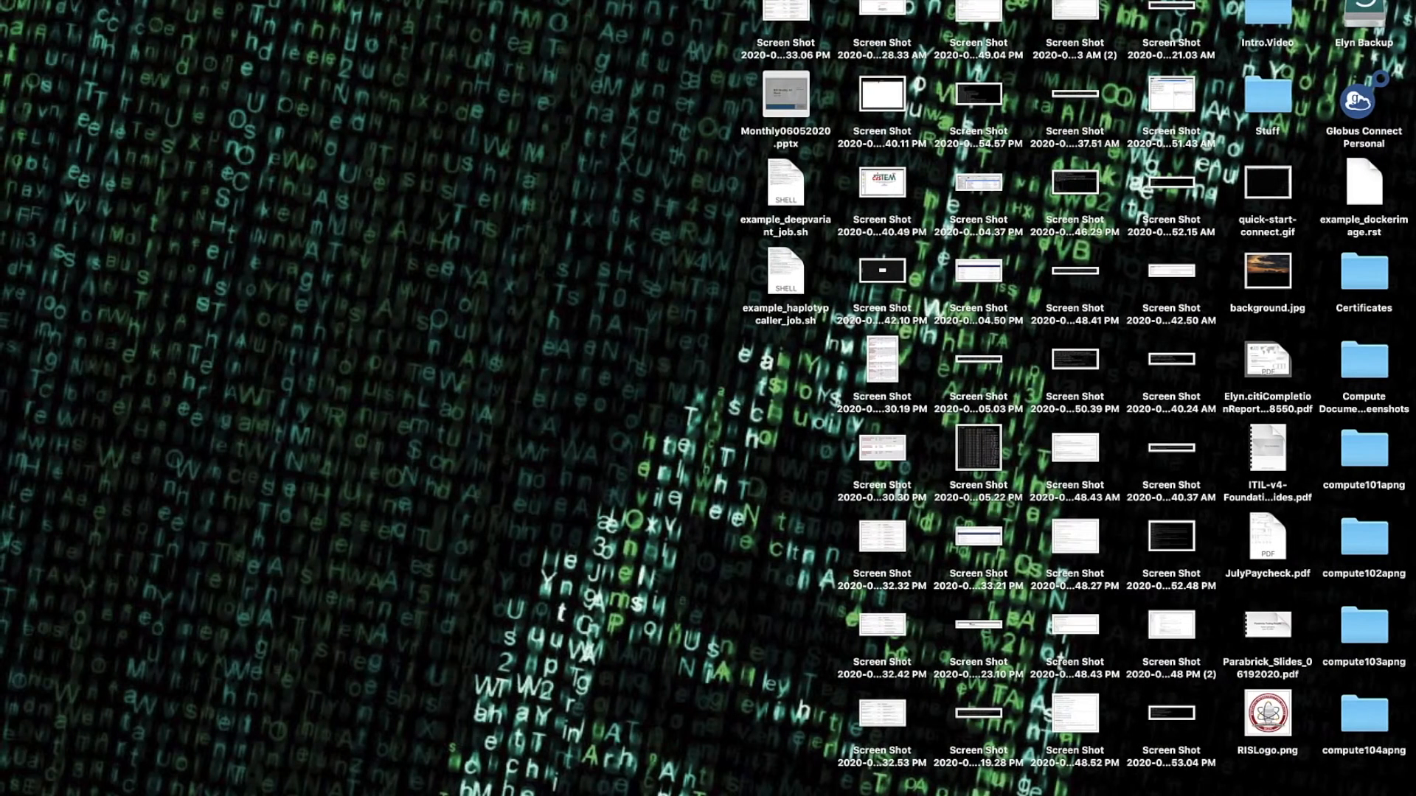
Step: In Globus Connect Personal's preferences, add the external backup volume to the accessible directories and make it writable
left_click(993, 1)
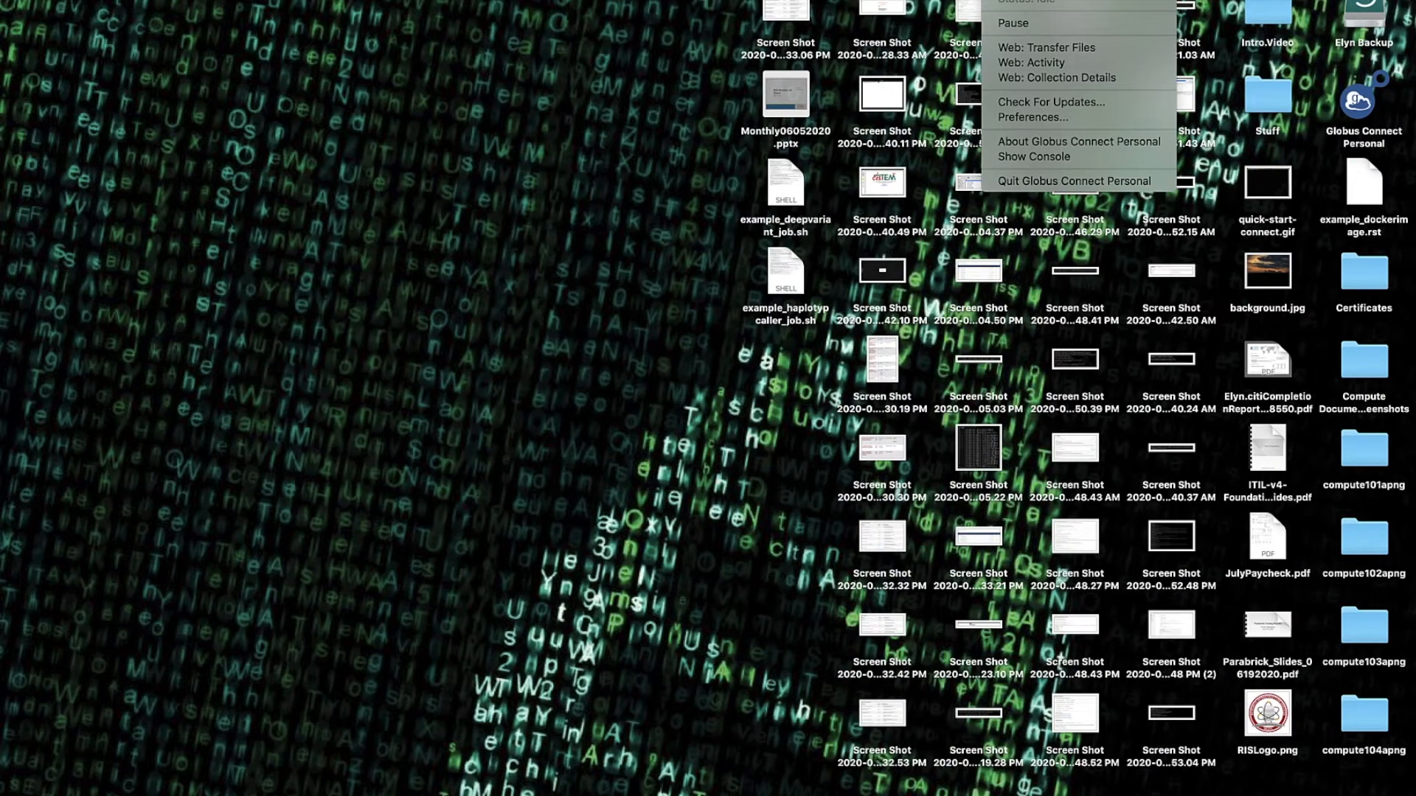
left_click(1025, 118)
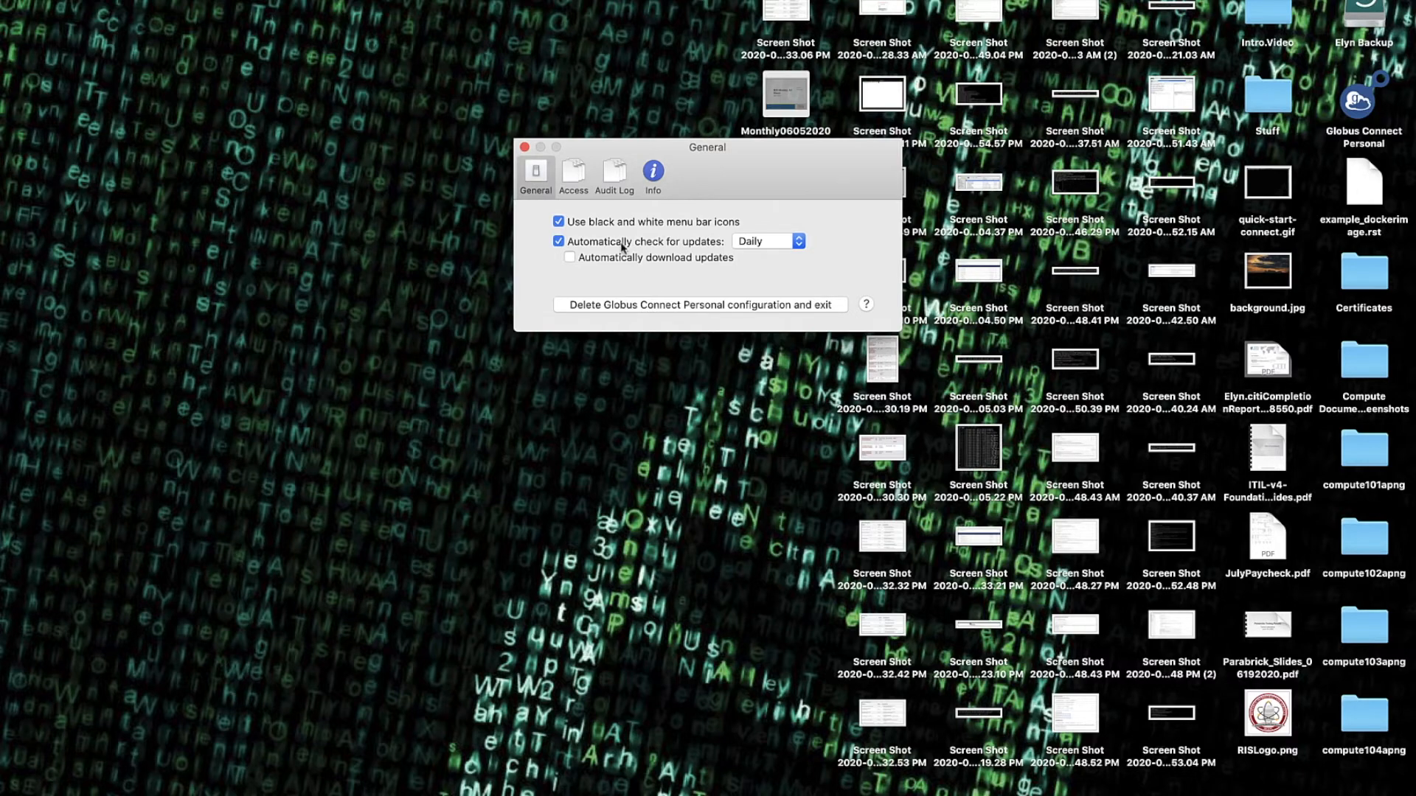
left_click(574, 176)
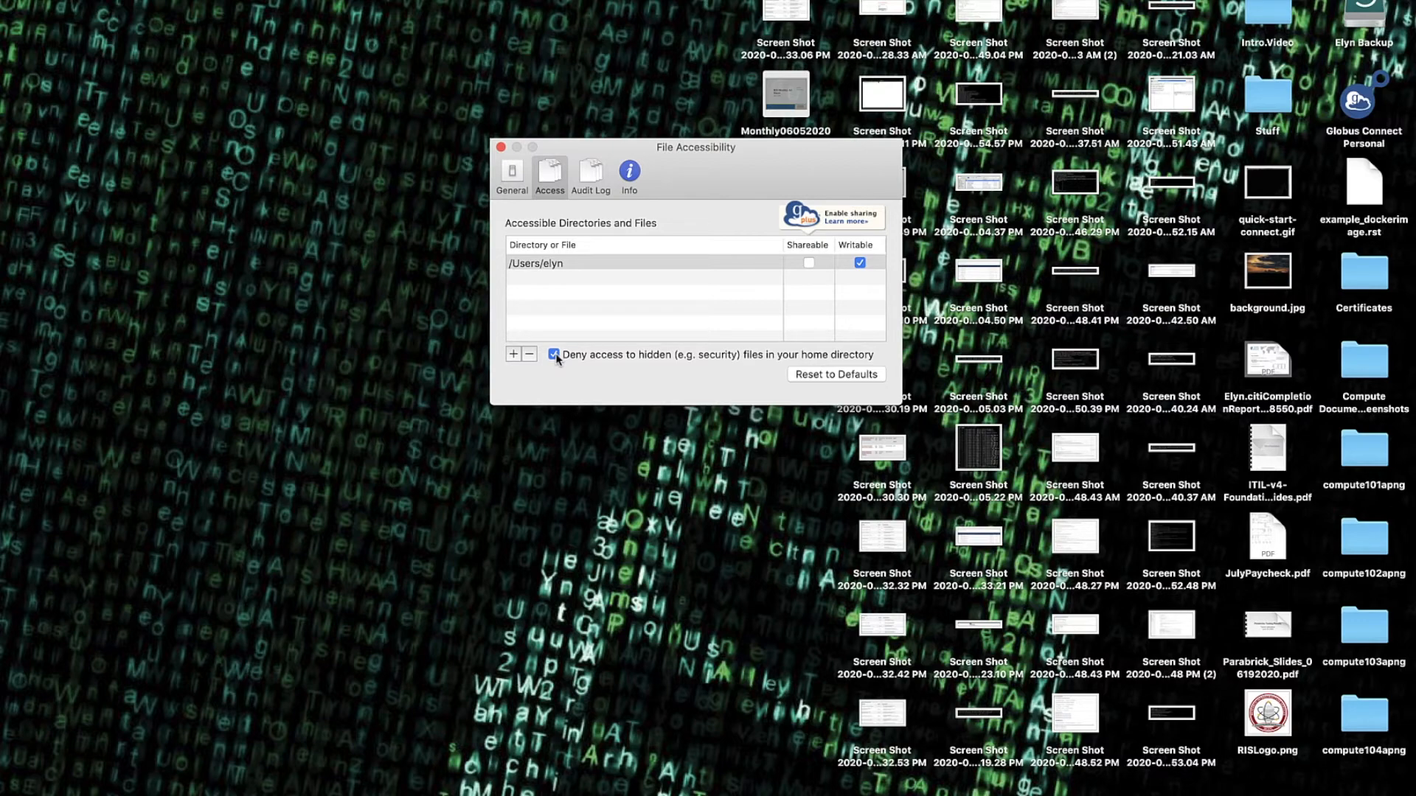
left_click(512, 355)
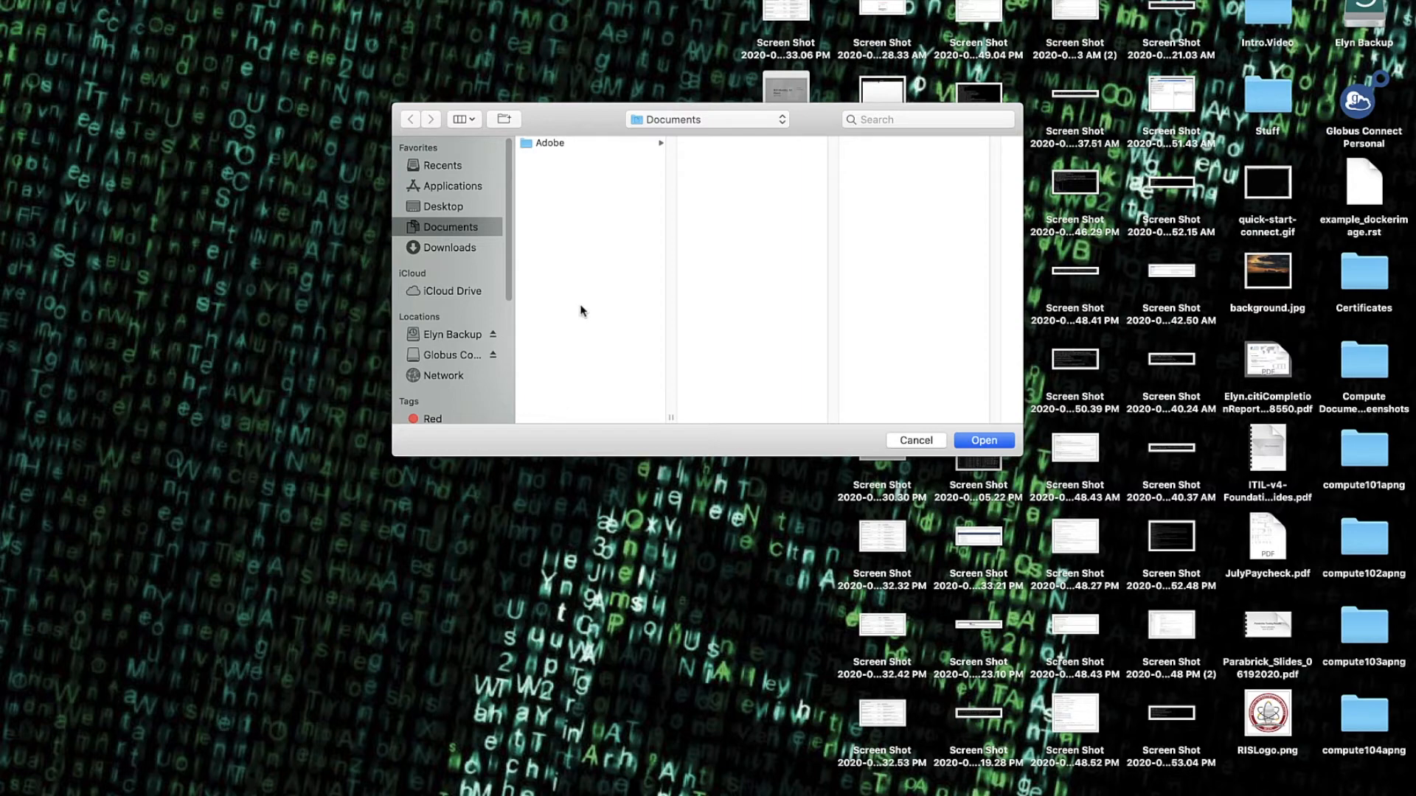
left_click_drag(574, 119, 558, 205)
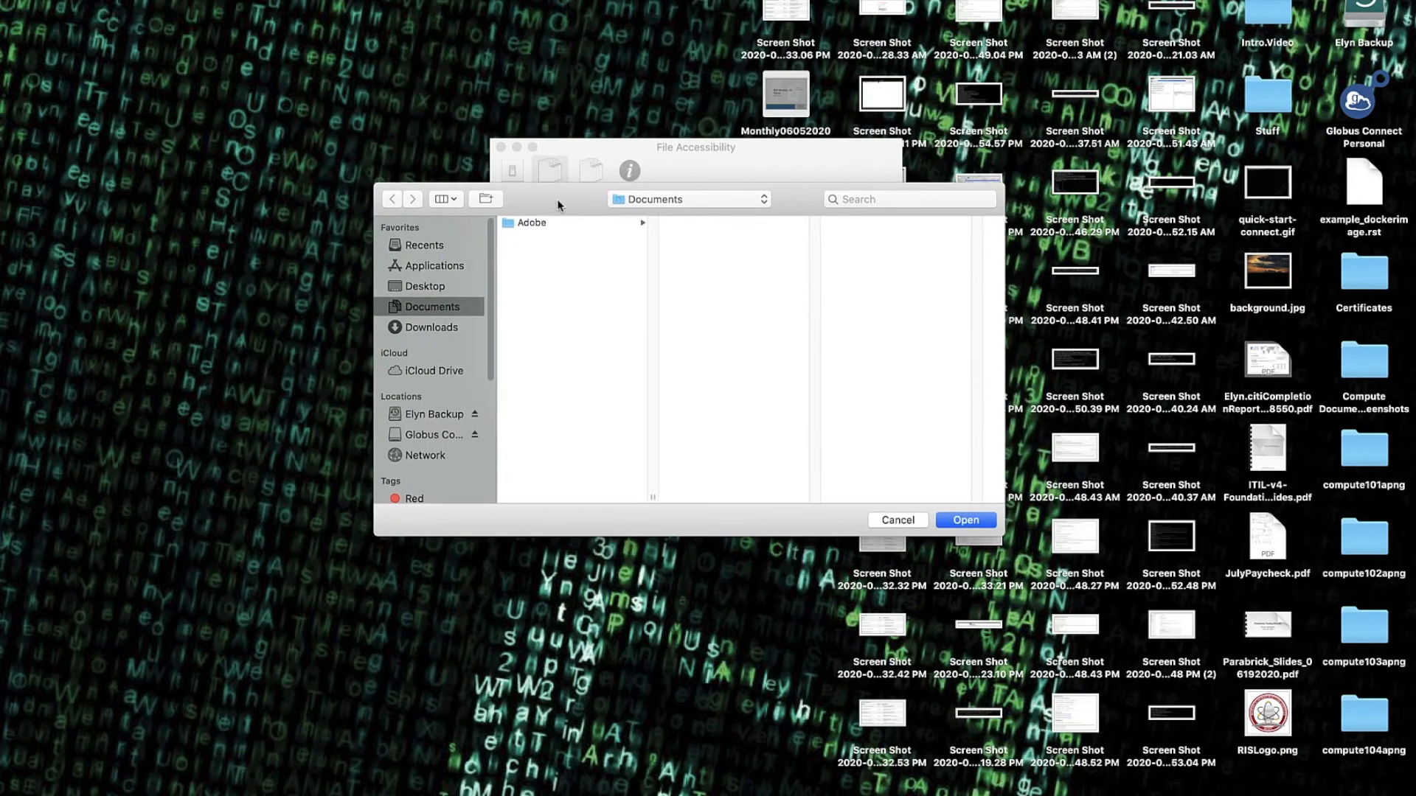
left_click(428, 419)
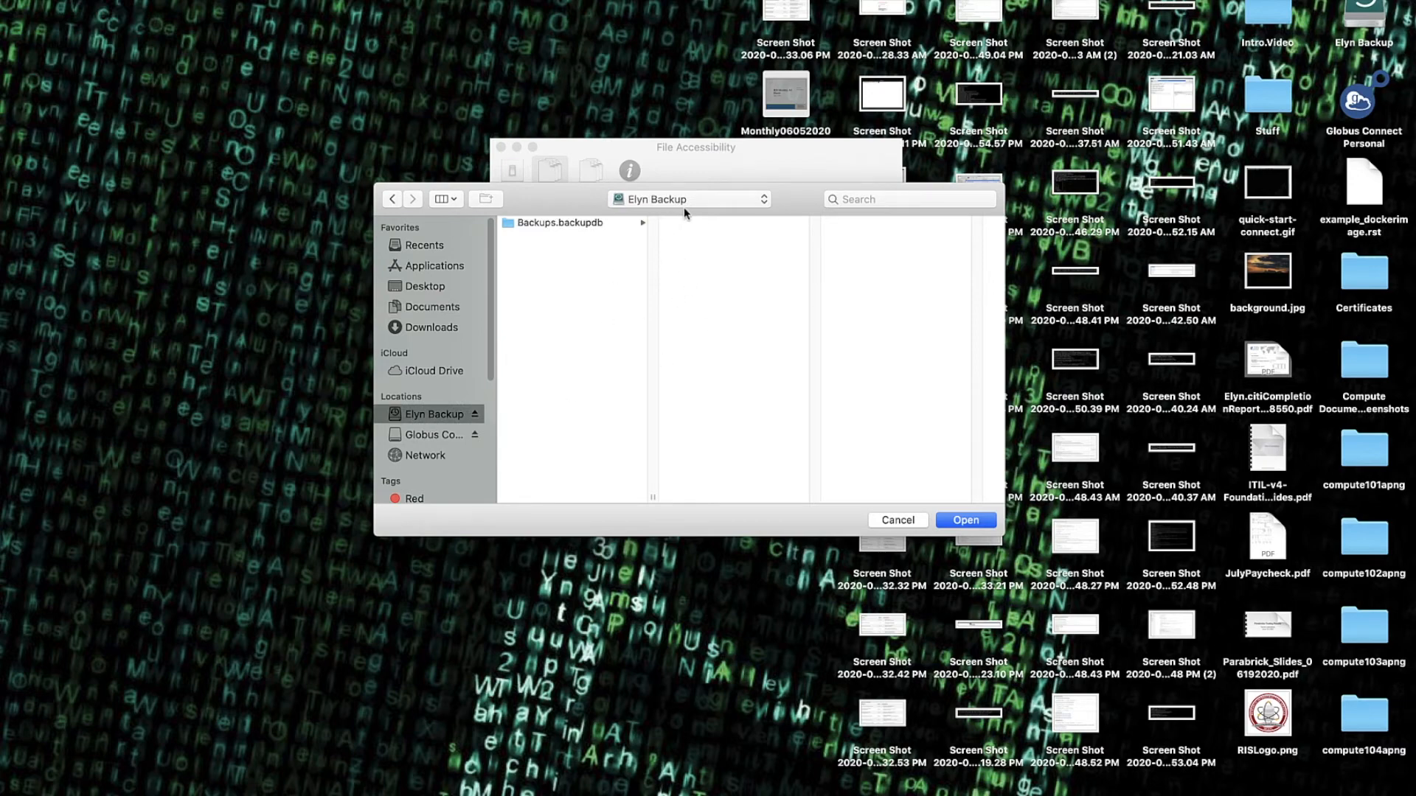
left_click(967, 521)
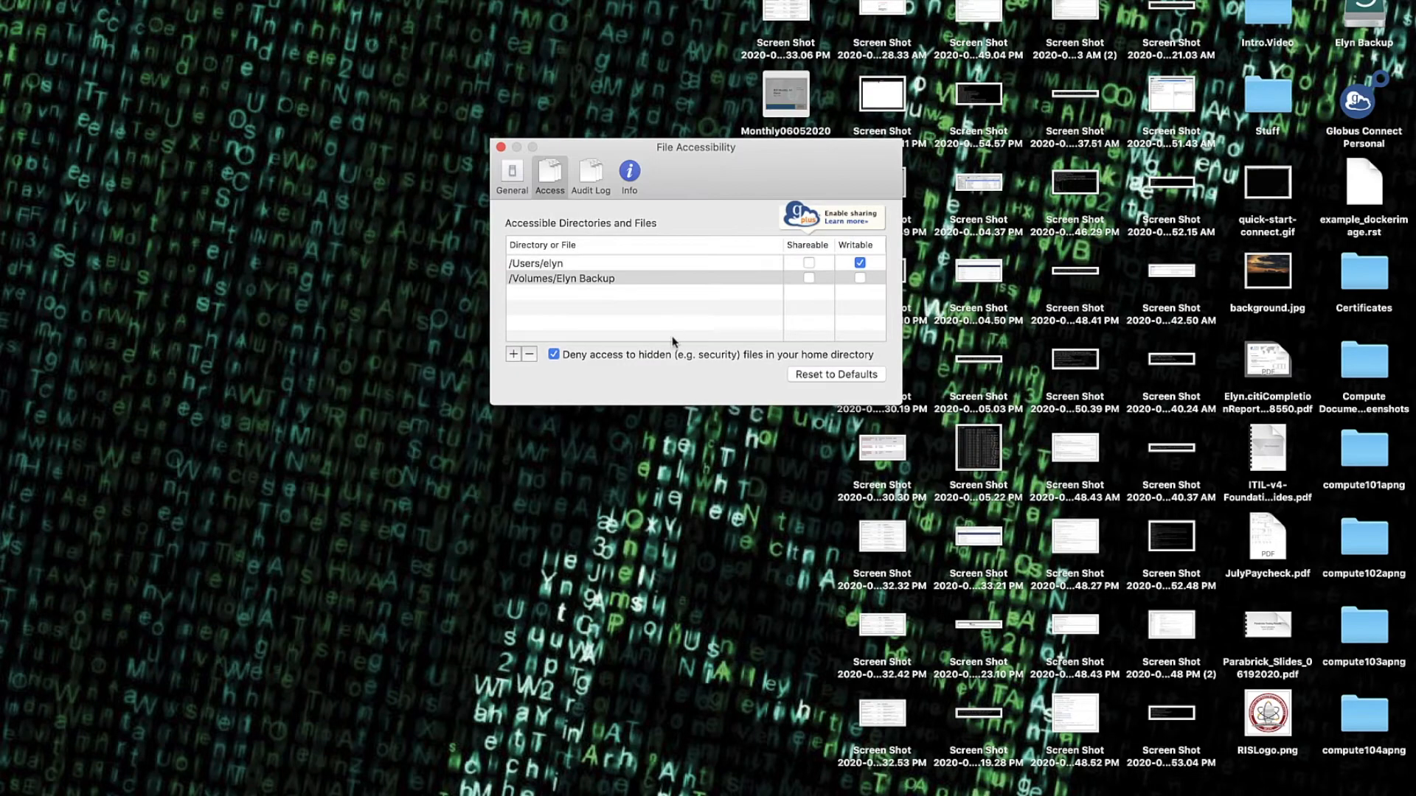
left_click(860, 278)
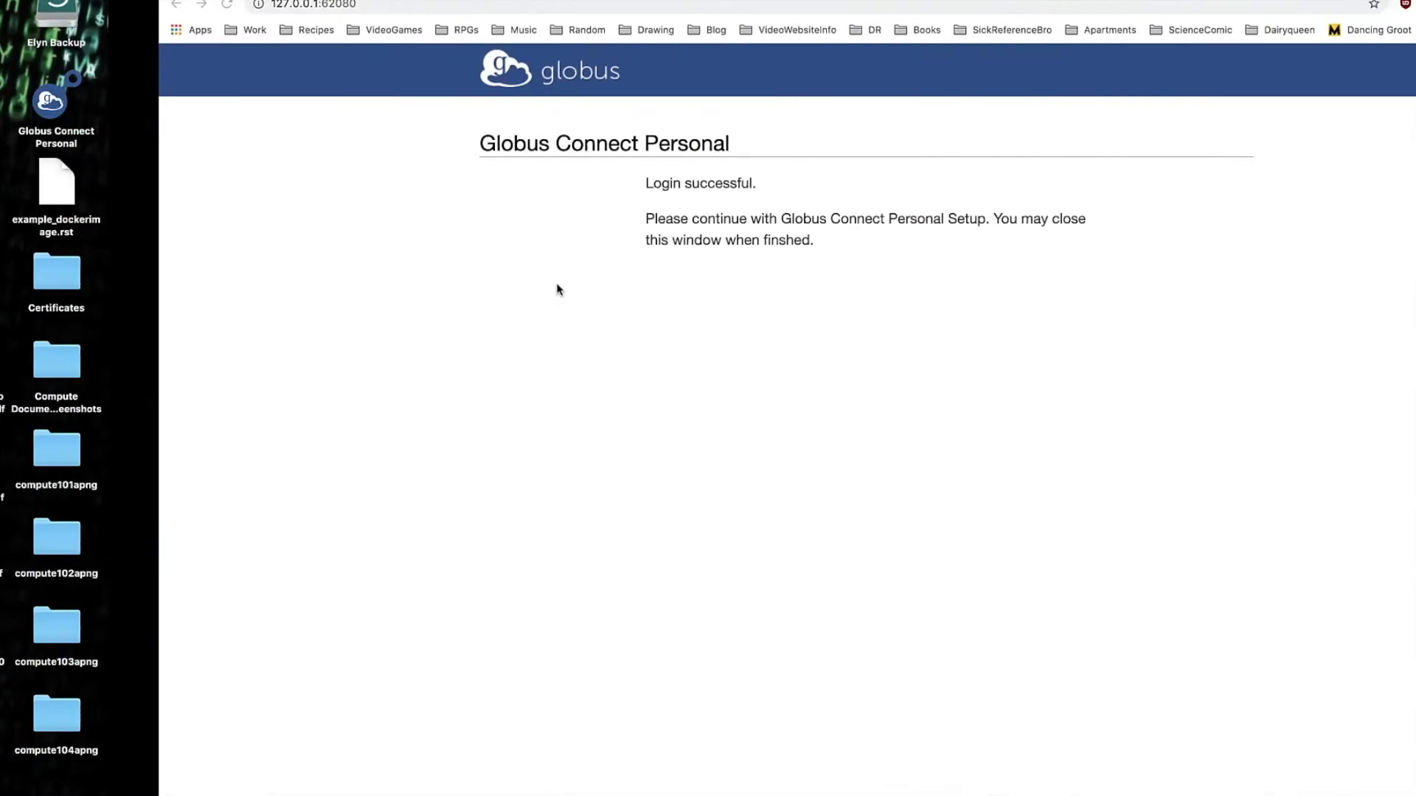
Step: Switch to the Globus File Manager in the browser, search for the laptop collection and delete the old endpoint described as "My work laptop"
left_click(146, 2)
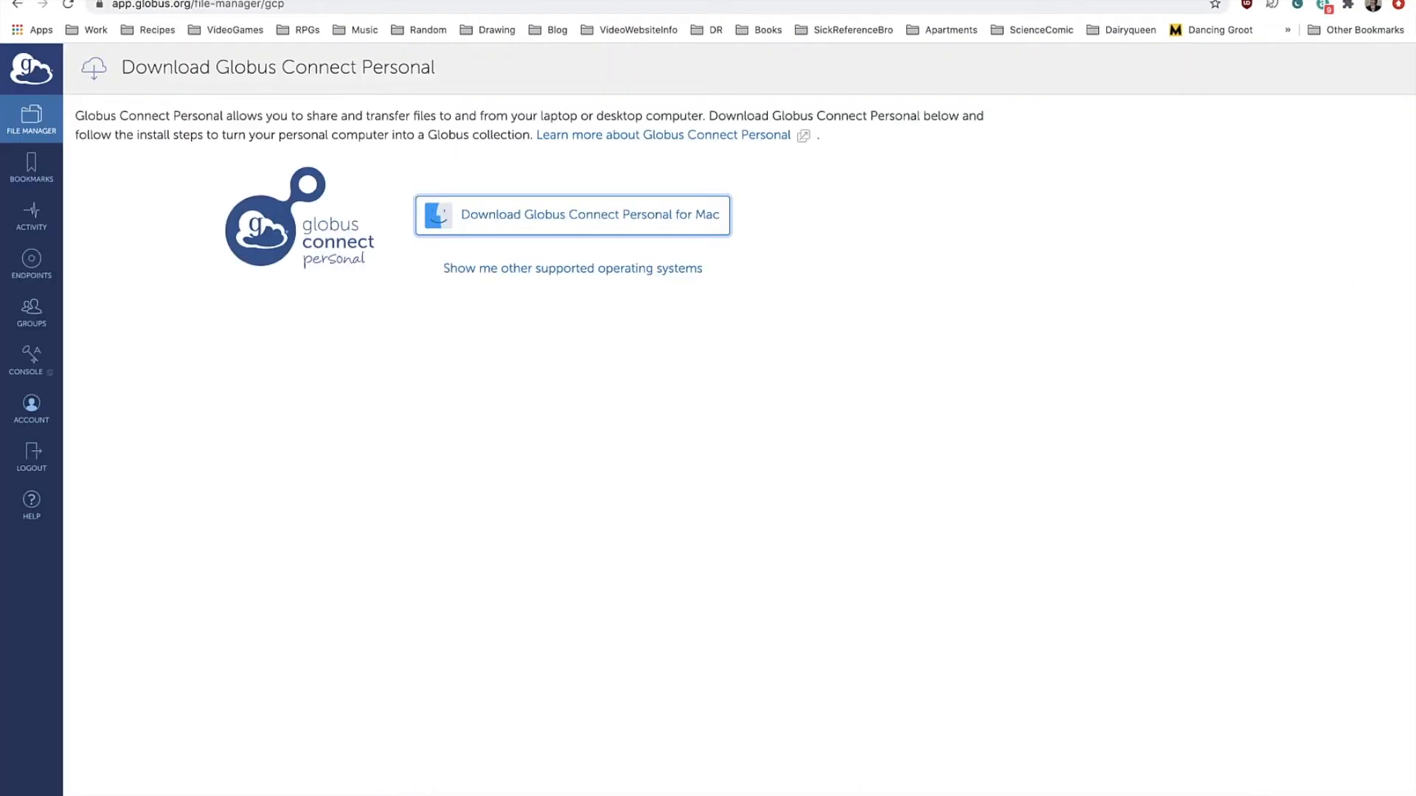
left_click(31, 118)
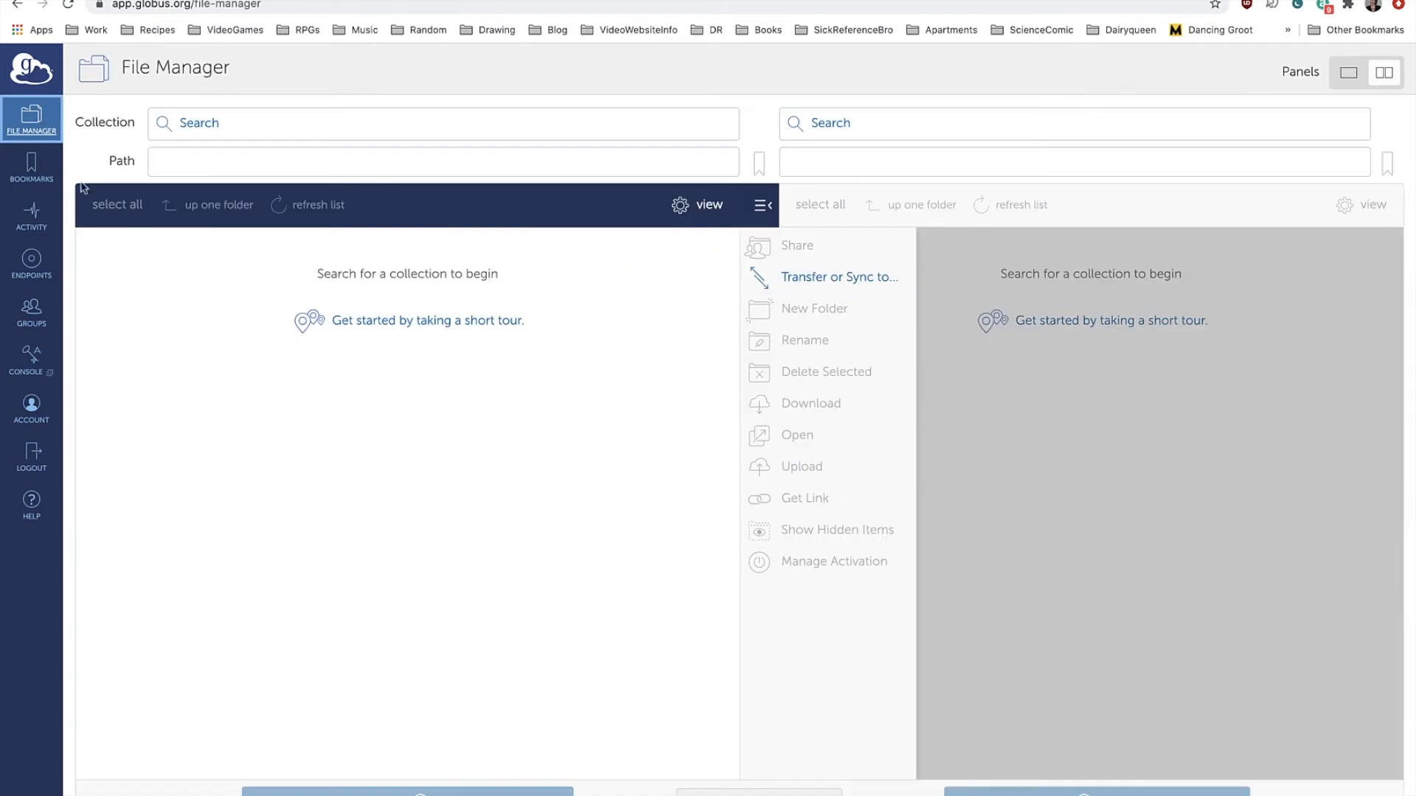
left_click(239, 124)
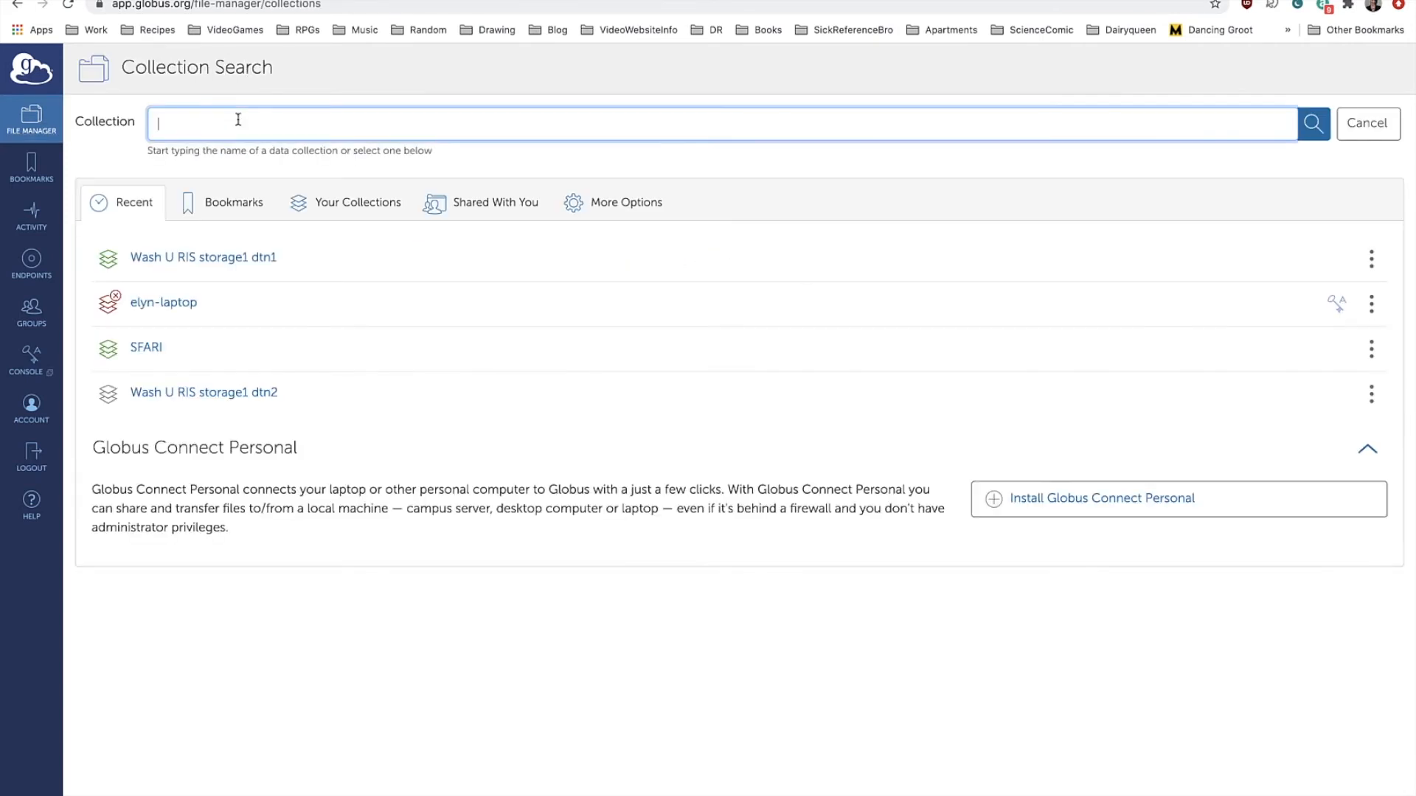
type("elyn")
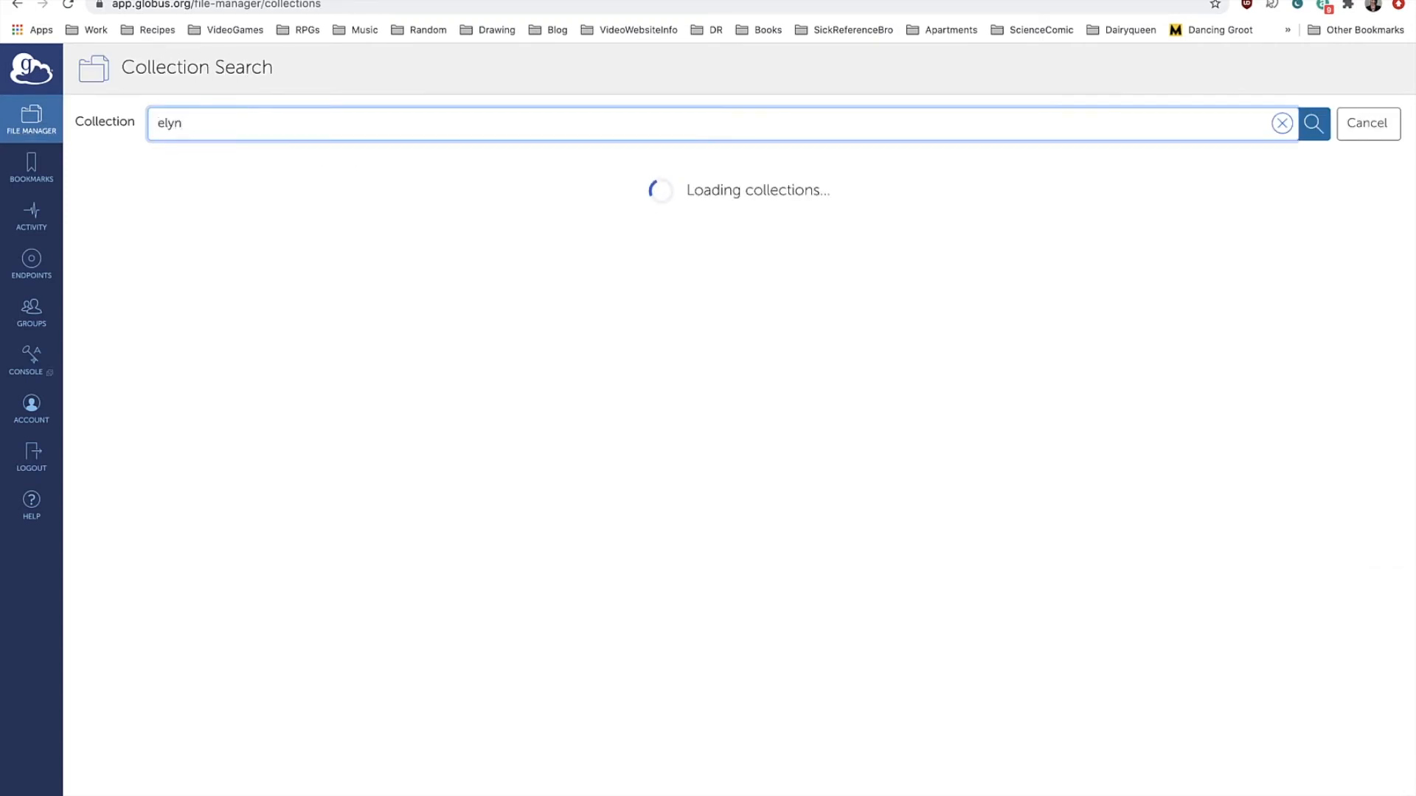
type("-laptop")
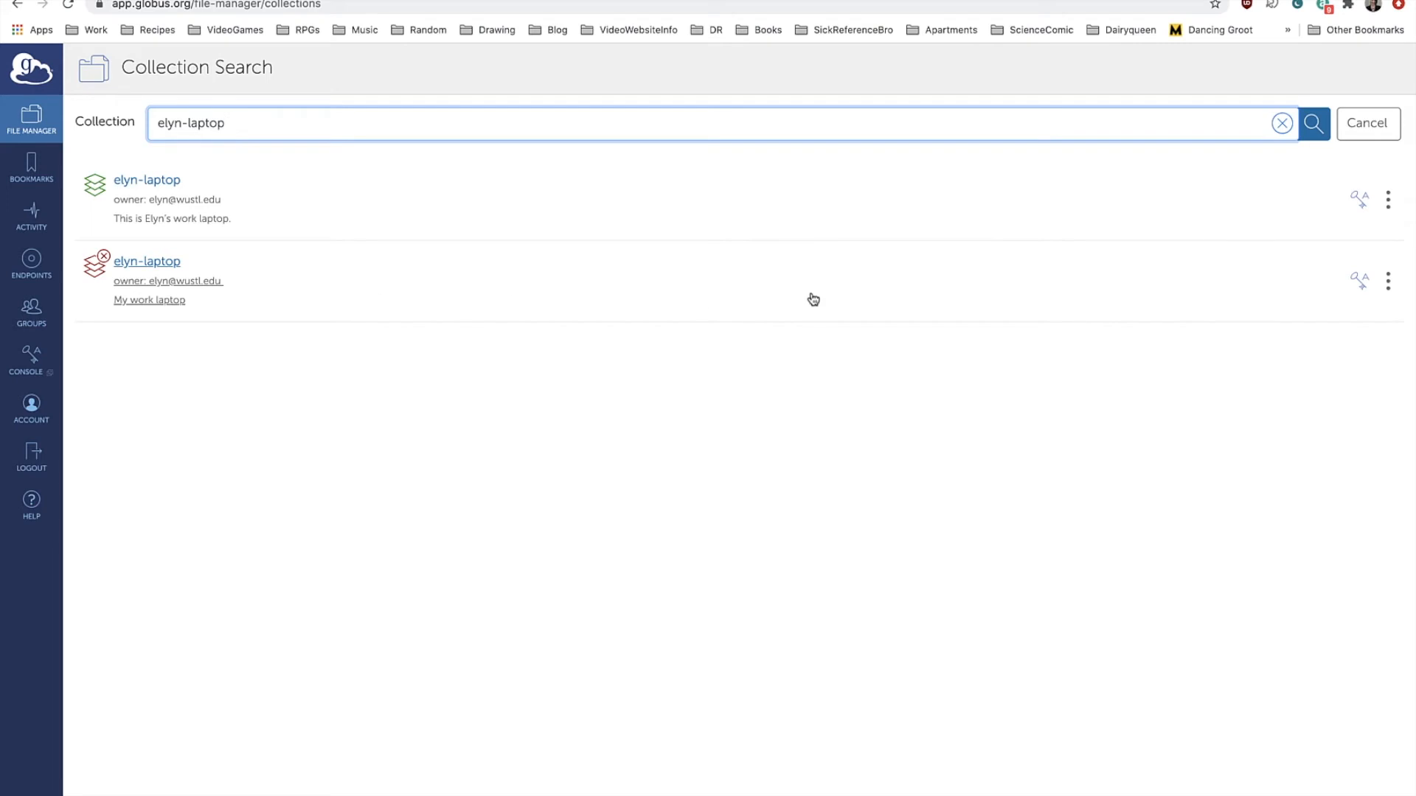
left_click(1389, 285)
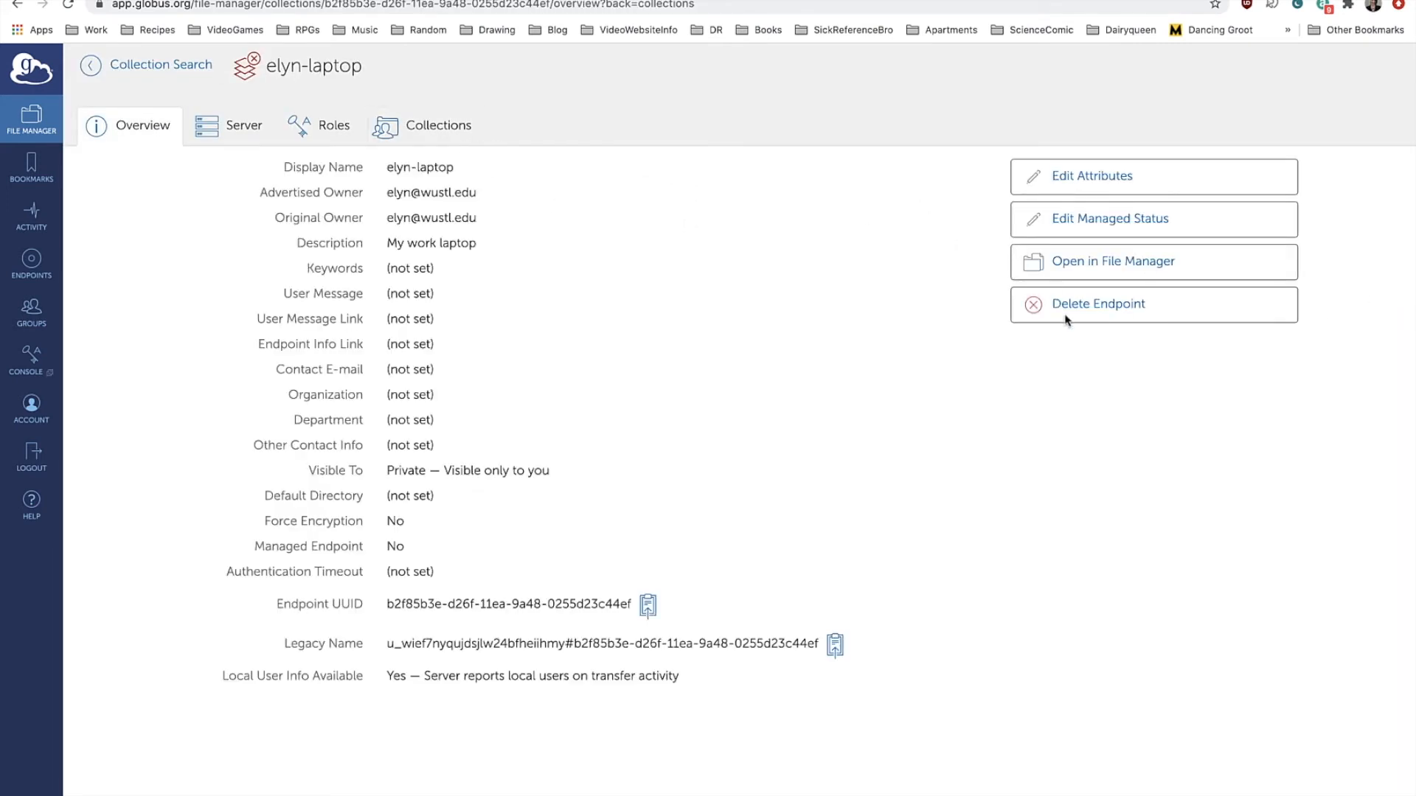
left_click(1119, 310)
left_click(652, 294)
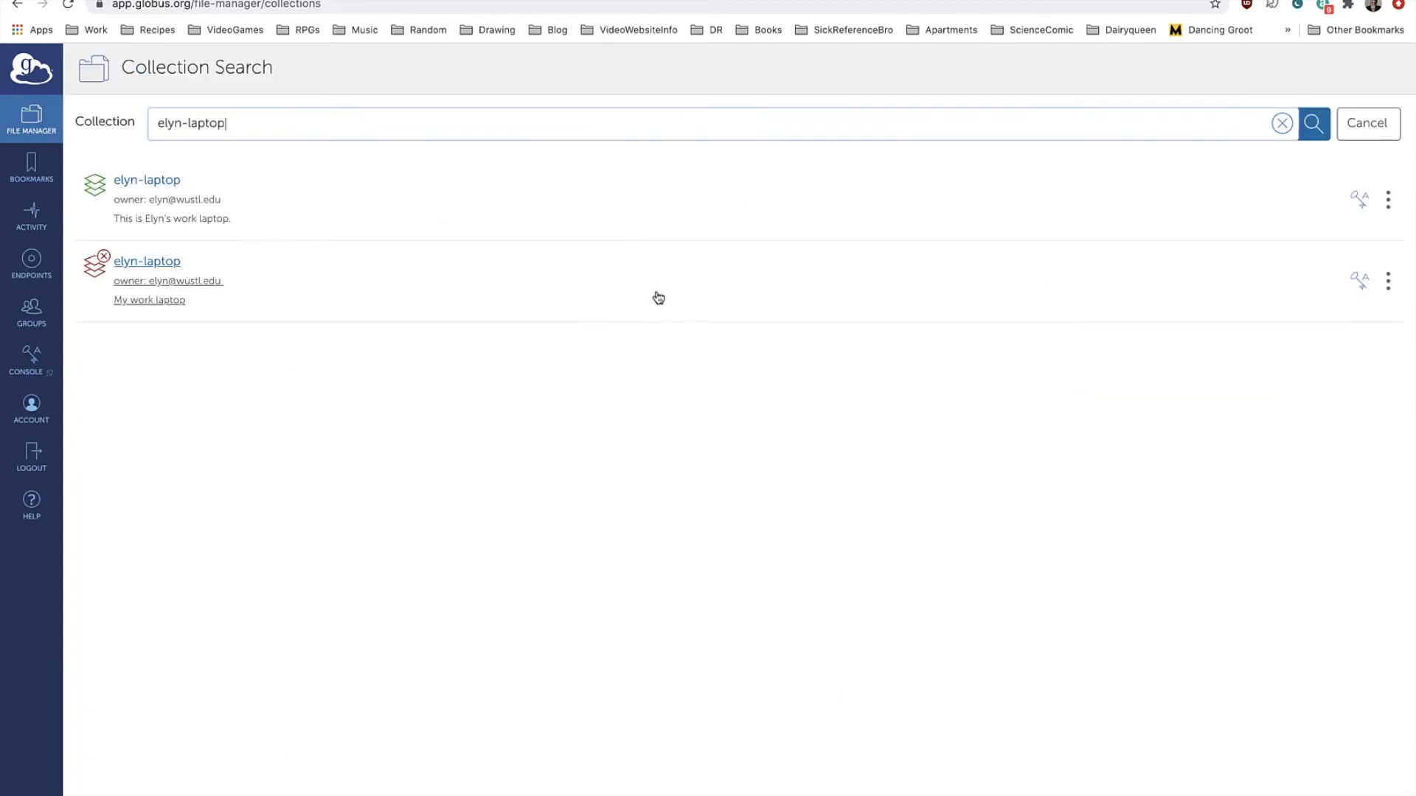
Step: Open the laptop collection described as the owner's work laptop and replace its path with /Volumes/
left_click(151, 181)
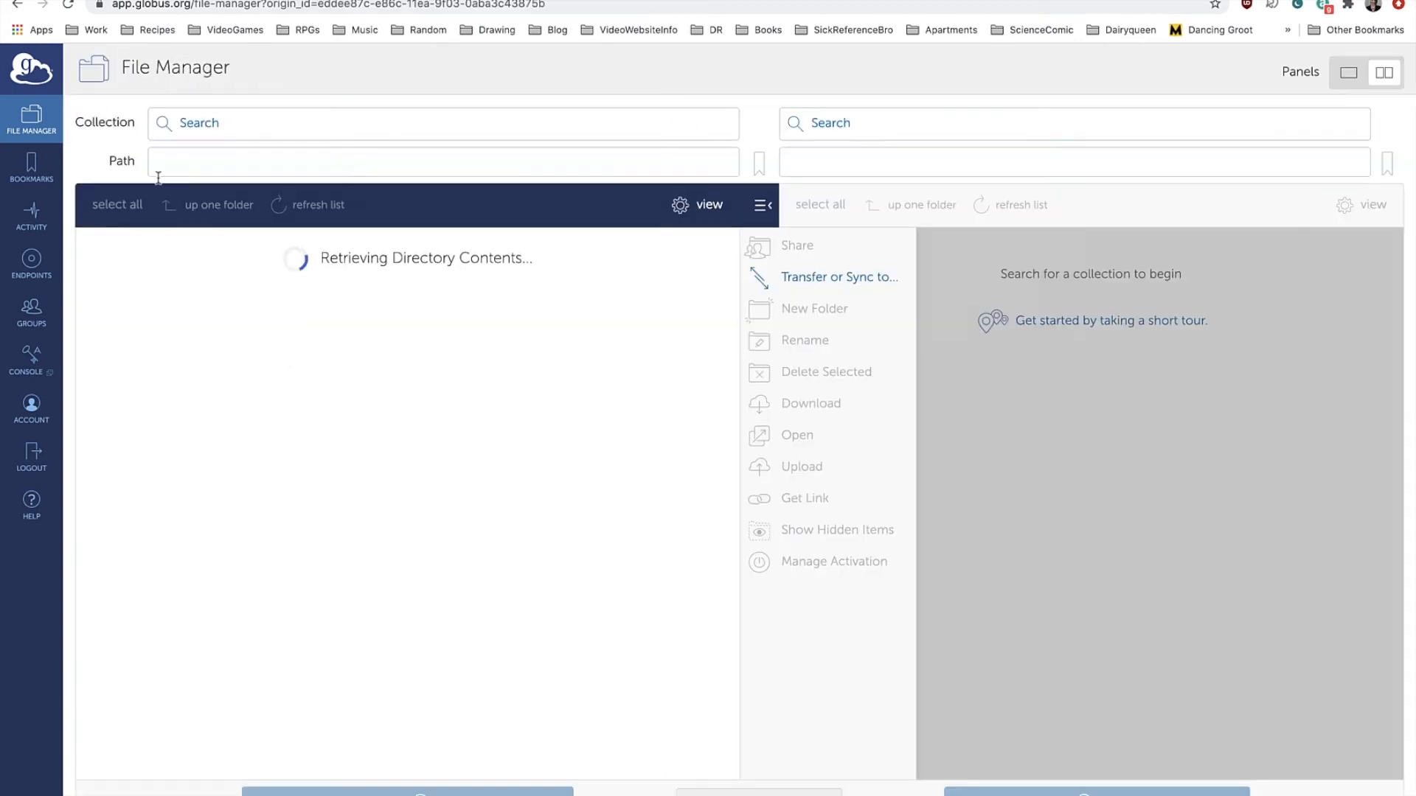
left_click(434, 169)
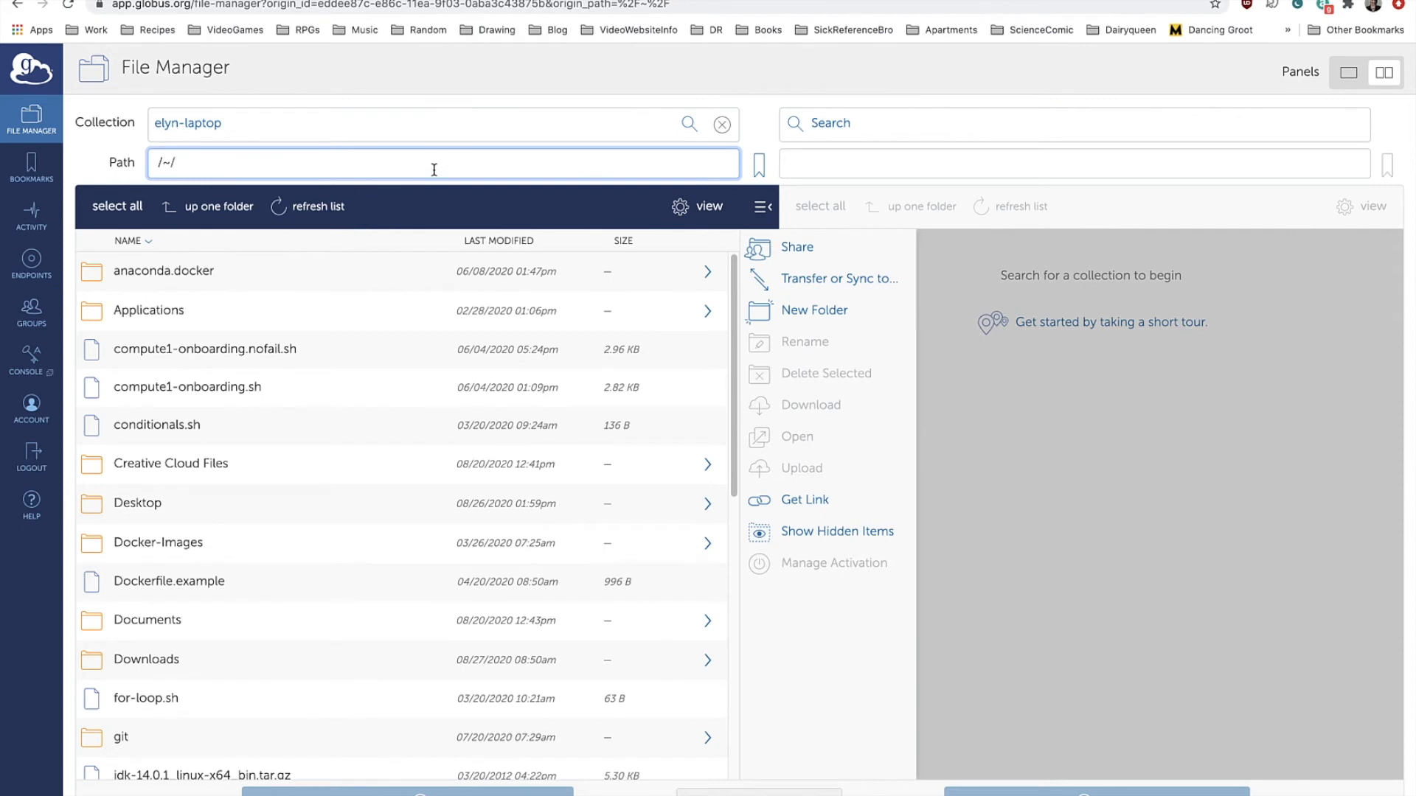
key("BackSpace")
key("BackSpace")
key("BackSpace")
type("/Volumes/")
Step: Check the backup volume's path in Globus Connect Personal's preferences, and in the File Manager load /Volumes/ and open the backup volume
key("ctrl+Left")
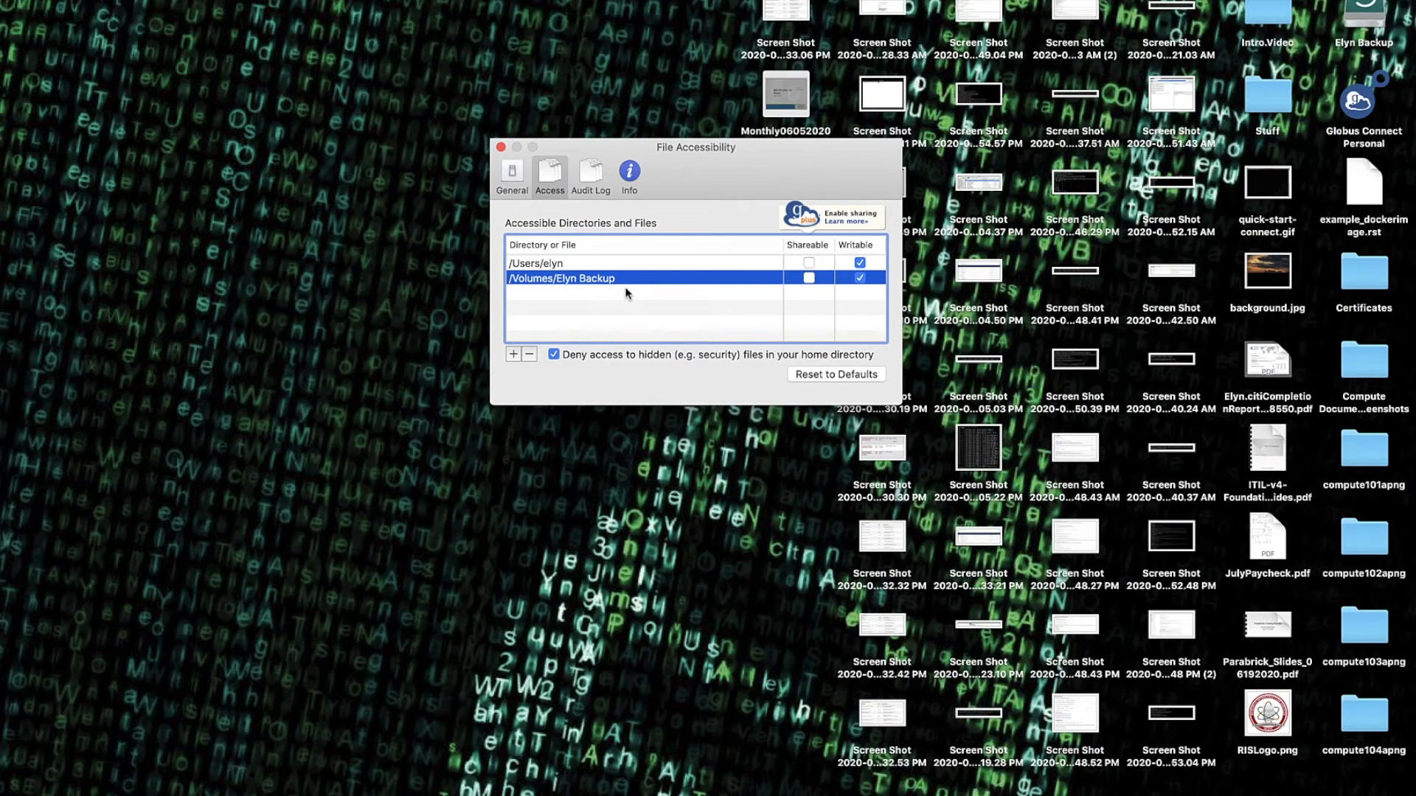
key("ctrl+Right")
left_click(354, 165)
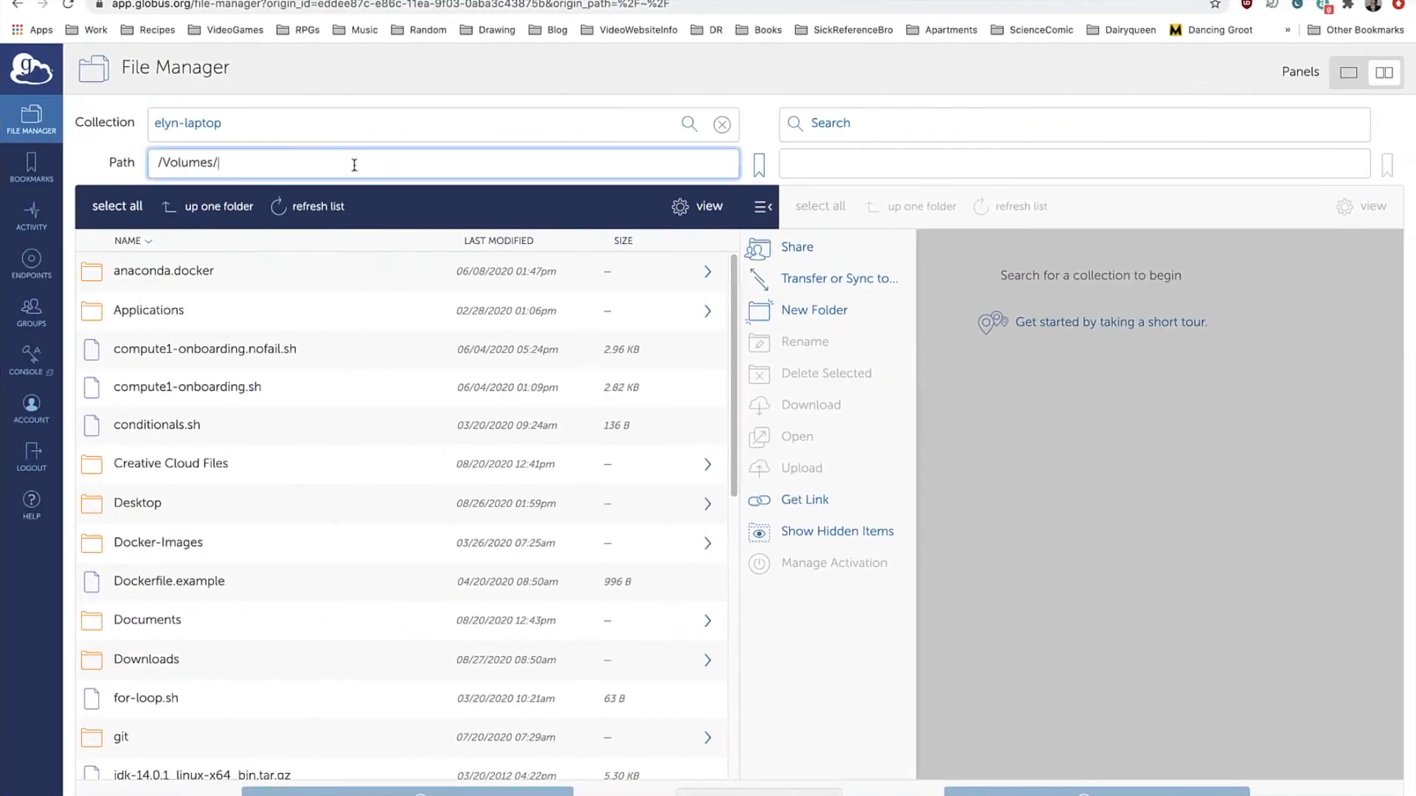
key("Return")
double_click(236, 272)
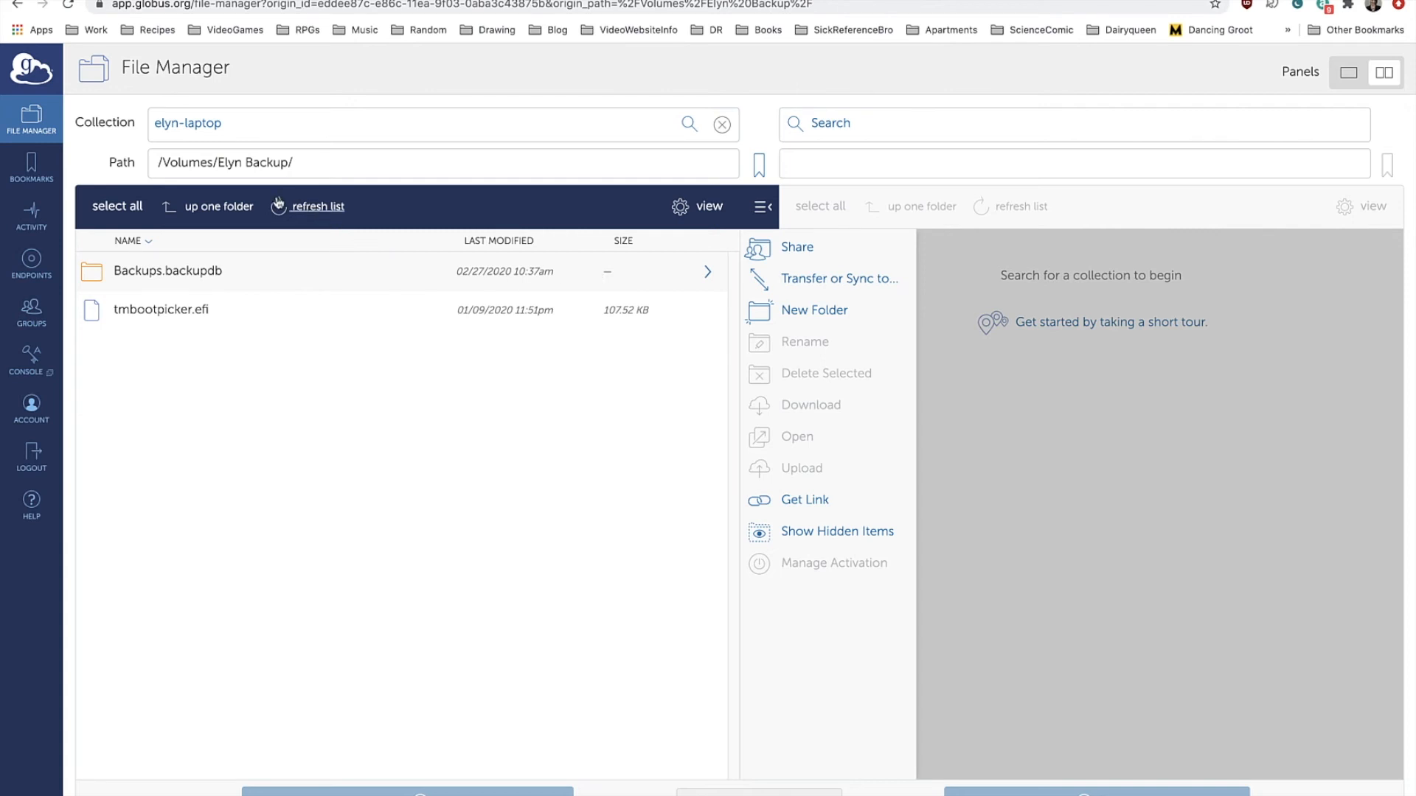
Step: Try to leave the backup volume by loading the collection with an empty path
left_click(312, 168)
key("BackSpace")
key("BackSpace")
key("BackSpace")
key("BackSpace")
key("BackSpace")
key("BackSpace")
key("BackSpace")
key("BackSpace")
key("BackSpace")
key("BackSpace")
key("BackSpace")
key("BackSpace")
key("BackSpace")
key("BackSpace")
key("BackSpace")
key("BackSpace")
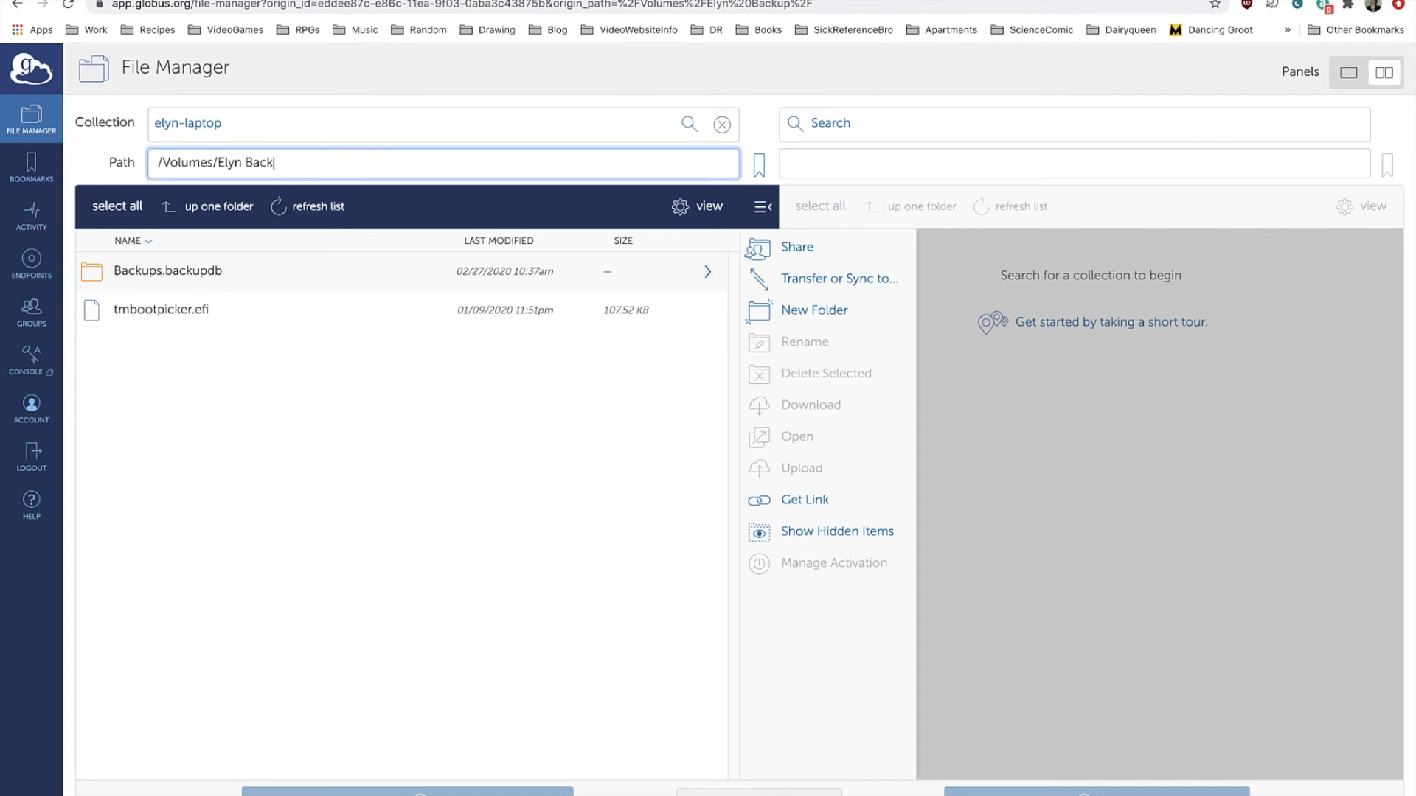
key("BackSpace")
key("BackSpace")
key("BackSpace")
key("BackSpace")
key("BackSpace")
key("Return")
Step: Replace the backup volume's path with /~/ and load the home directory
left_click_drag(333, 170, 152, 168)
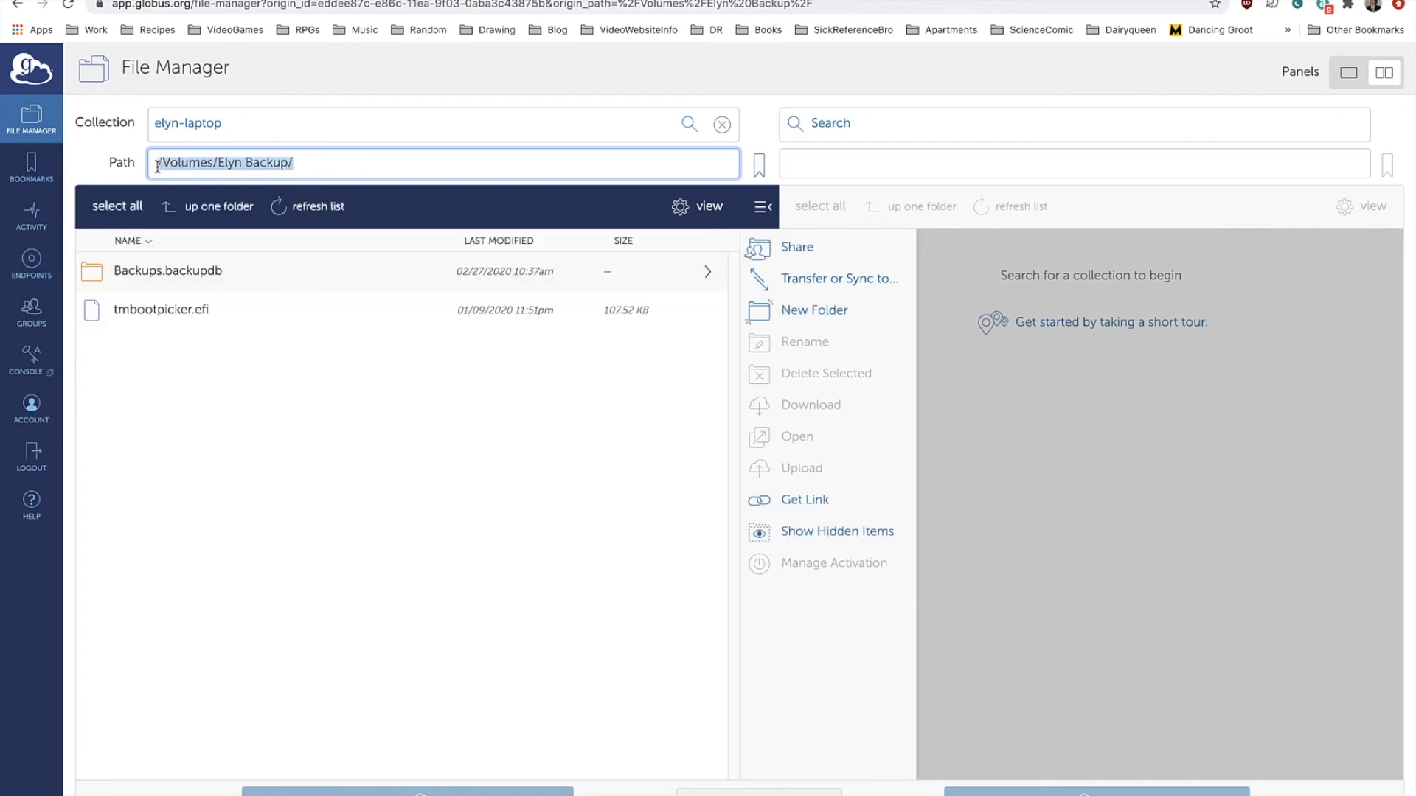
type("/~/")
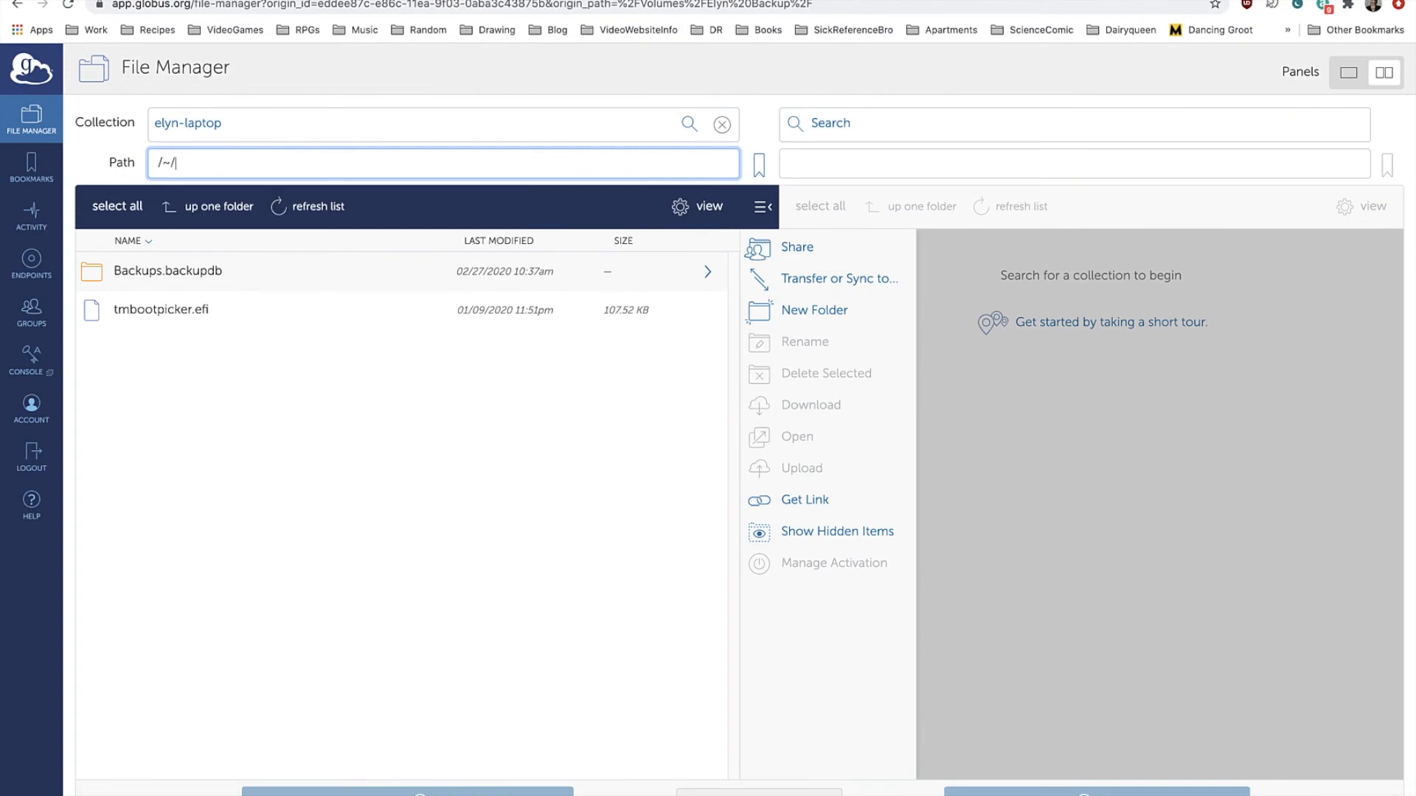
key("Return")
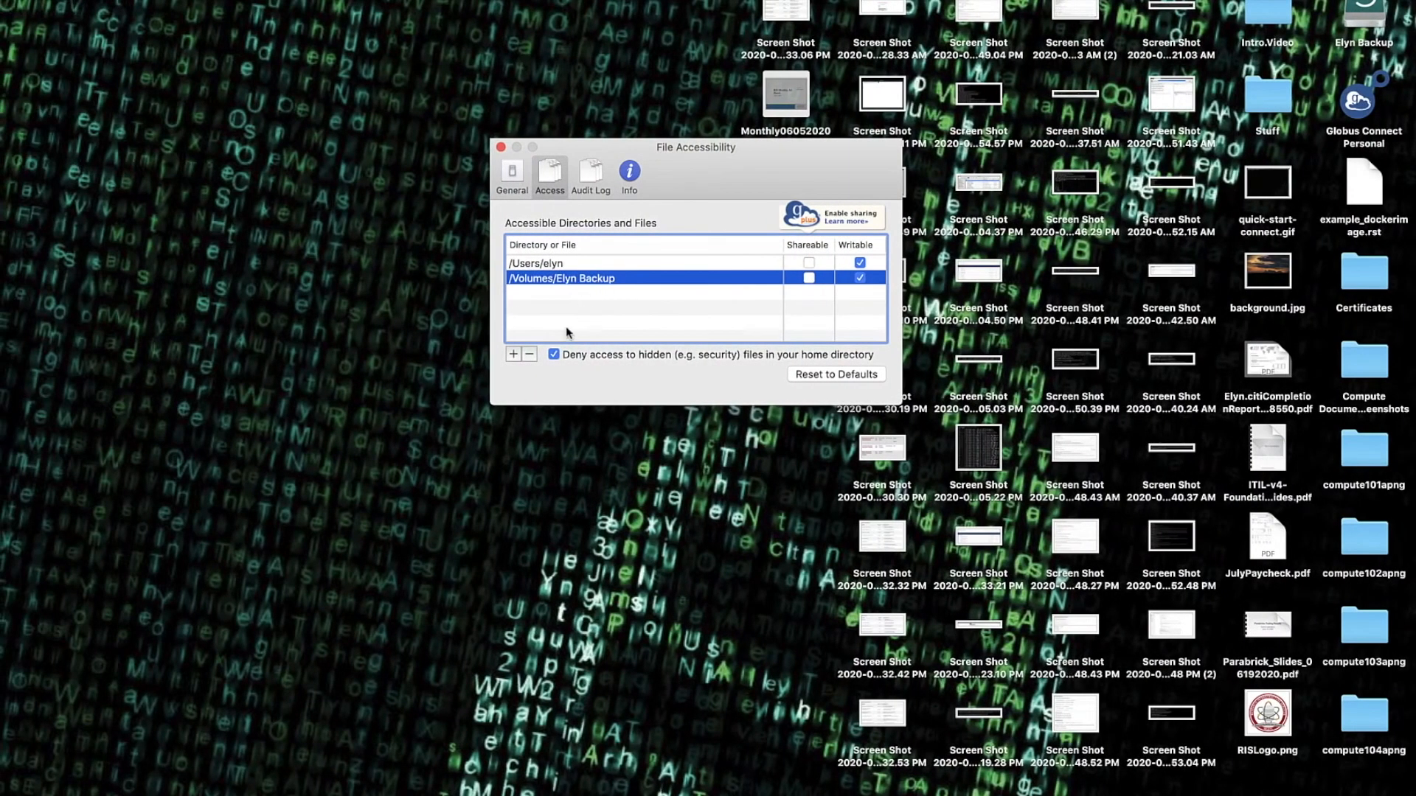
Step: Remove the backup volume from Globus Connect Personal's accessible directories, and test access by loading /Volumes/ in the File Manager
left_click(530, 355)
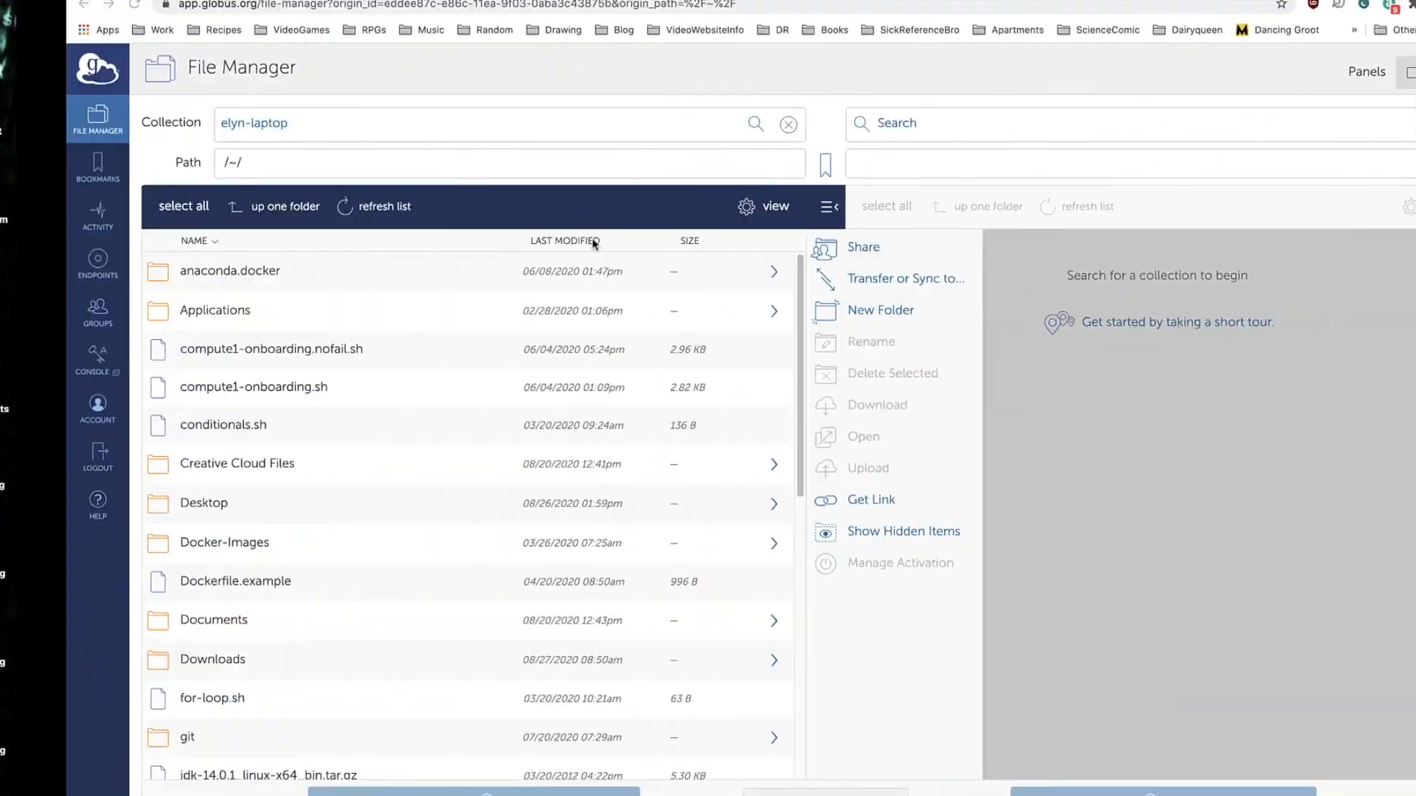
triple_click(253, 161)
type("/Vol")
key("BackSpace")
key("BackSpace")
key("BackSpace")
key("BackSpace")
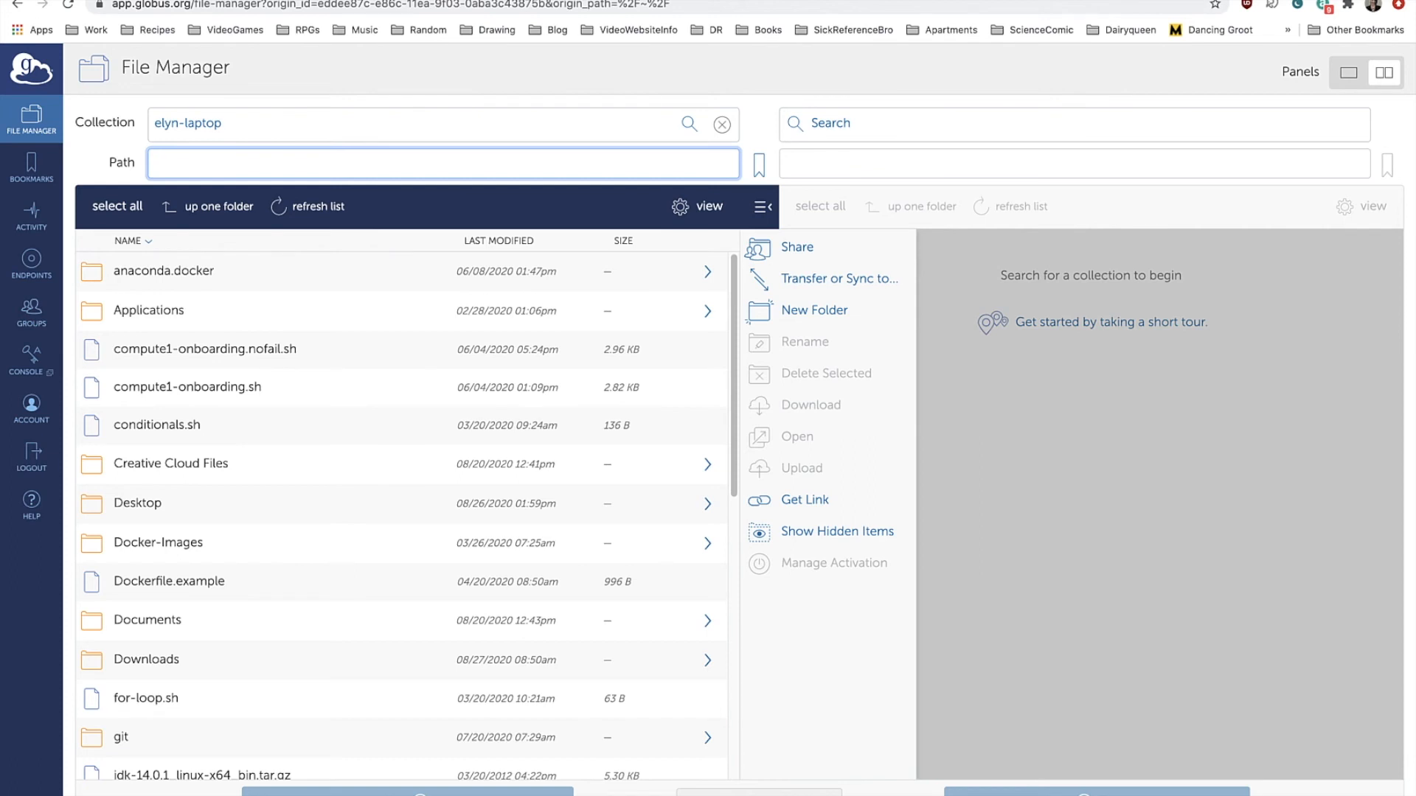
type("/Volumes")
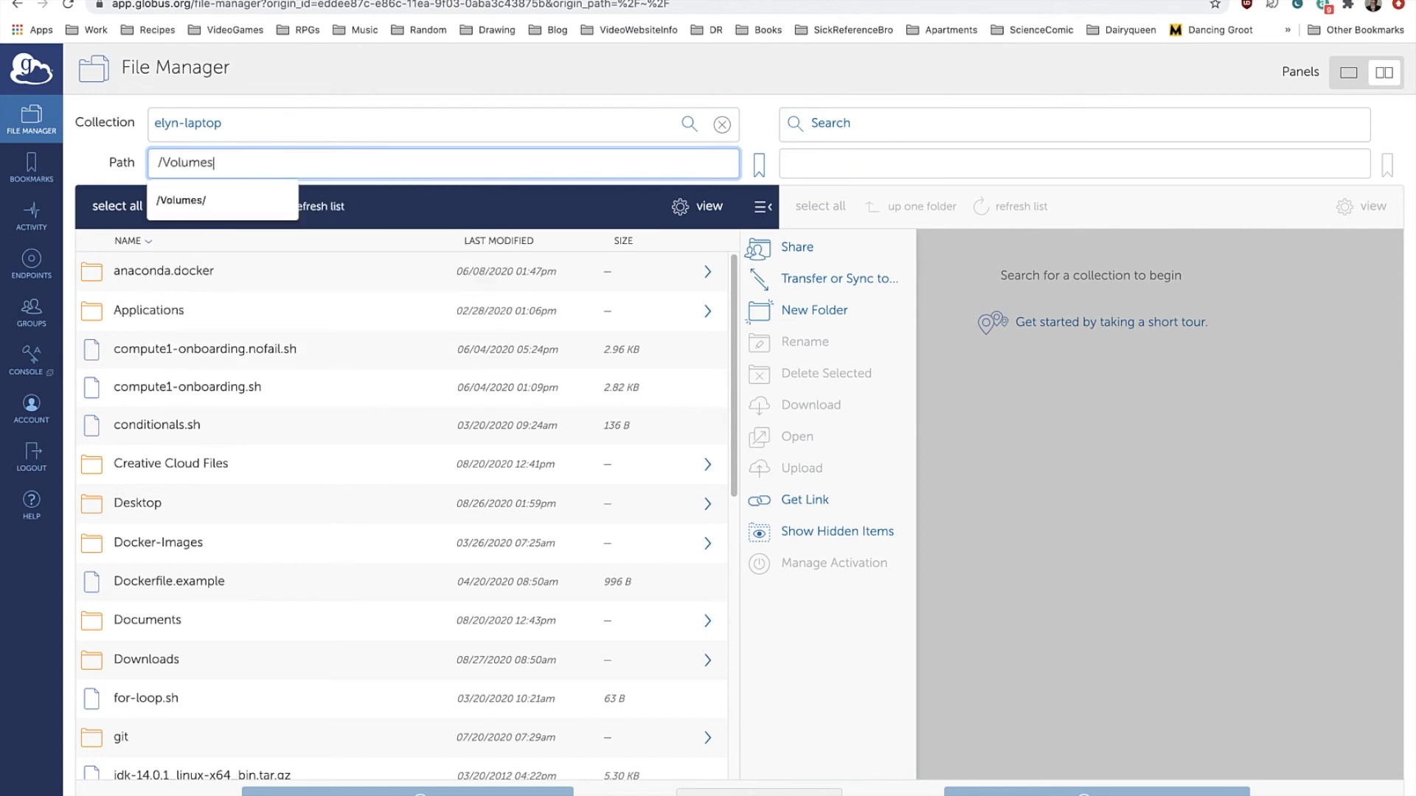
type("/")
key("Return")
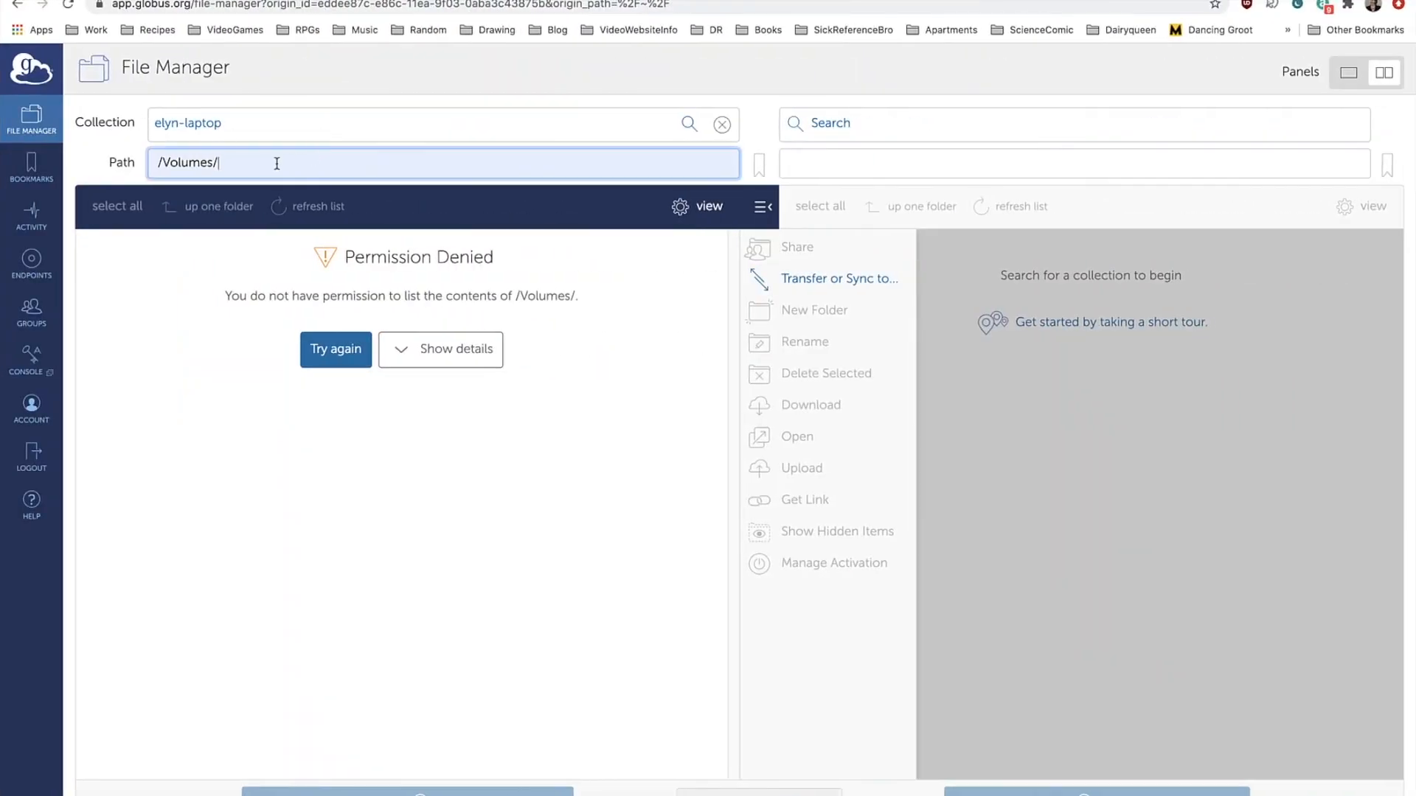
Step: Return the laptop collection to its home directory by changing the path to /~/
key("super+a")
key("BackSpace")
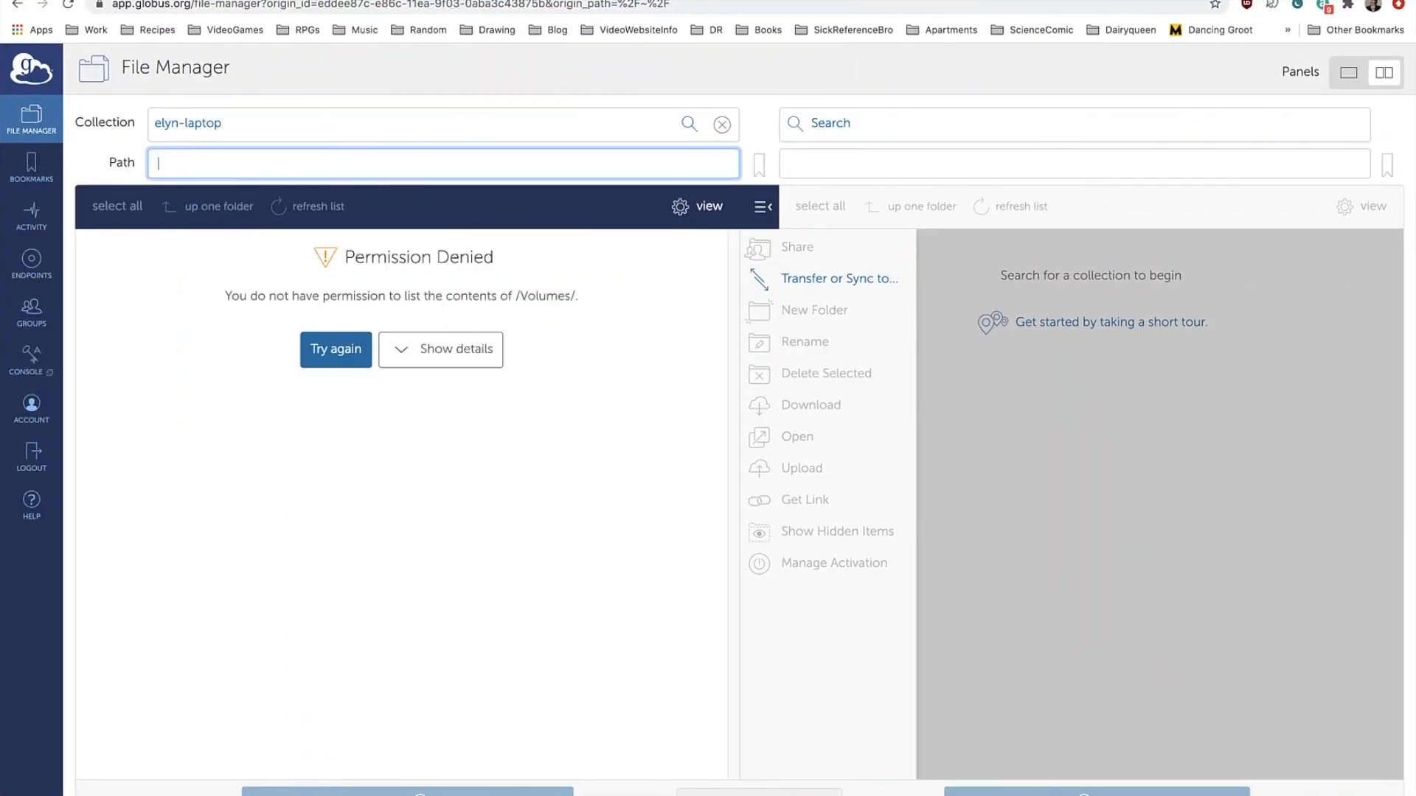
type("/")
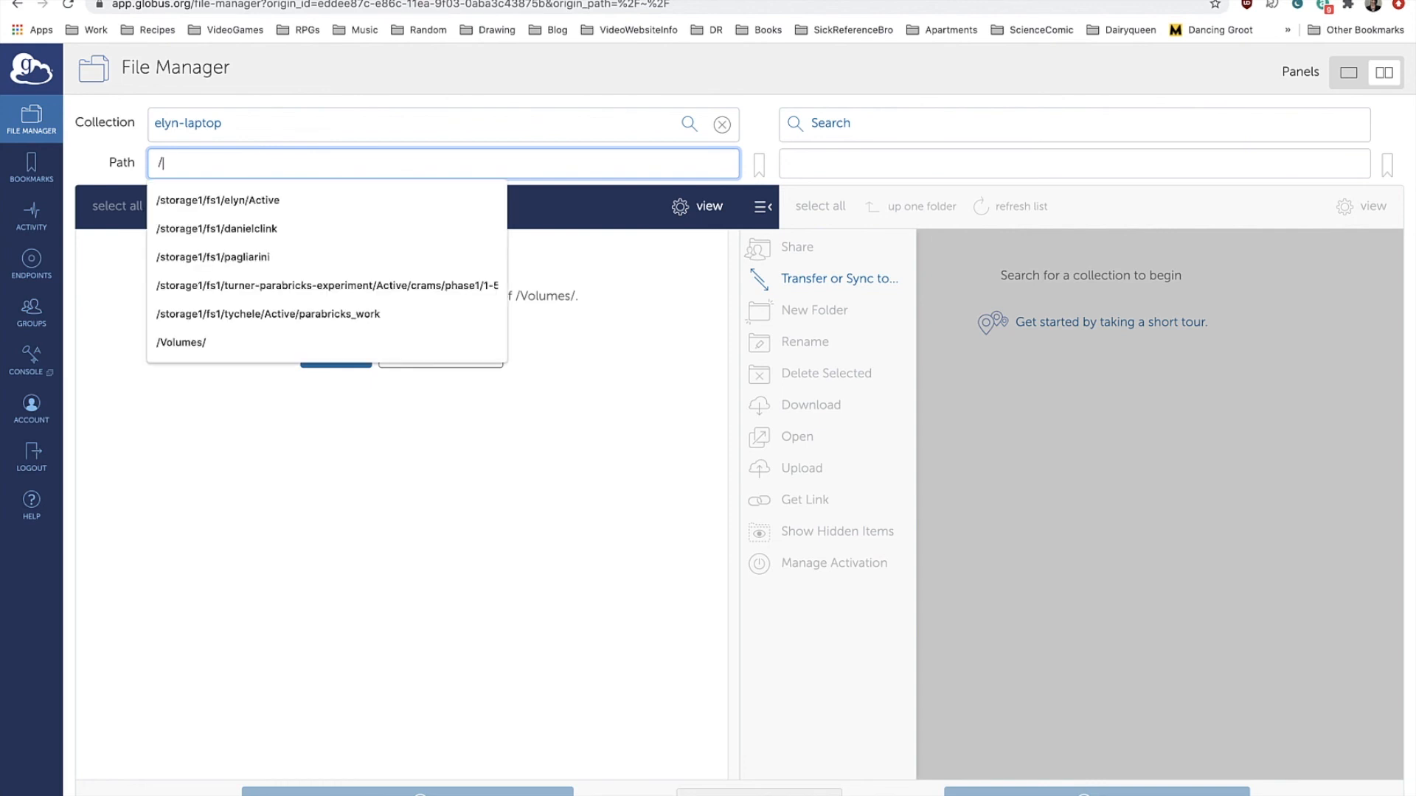
type("~/")
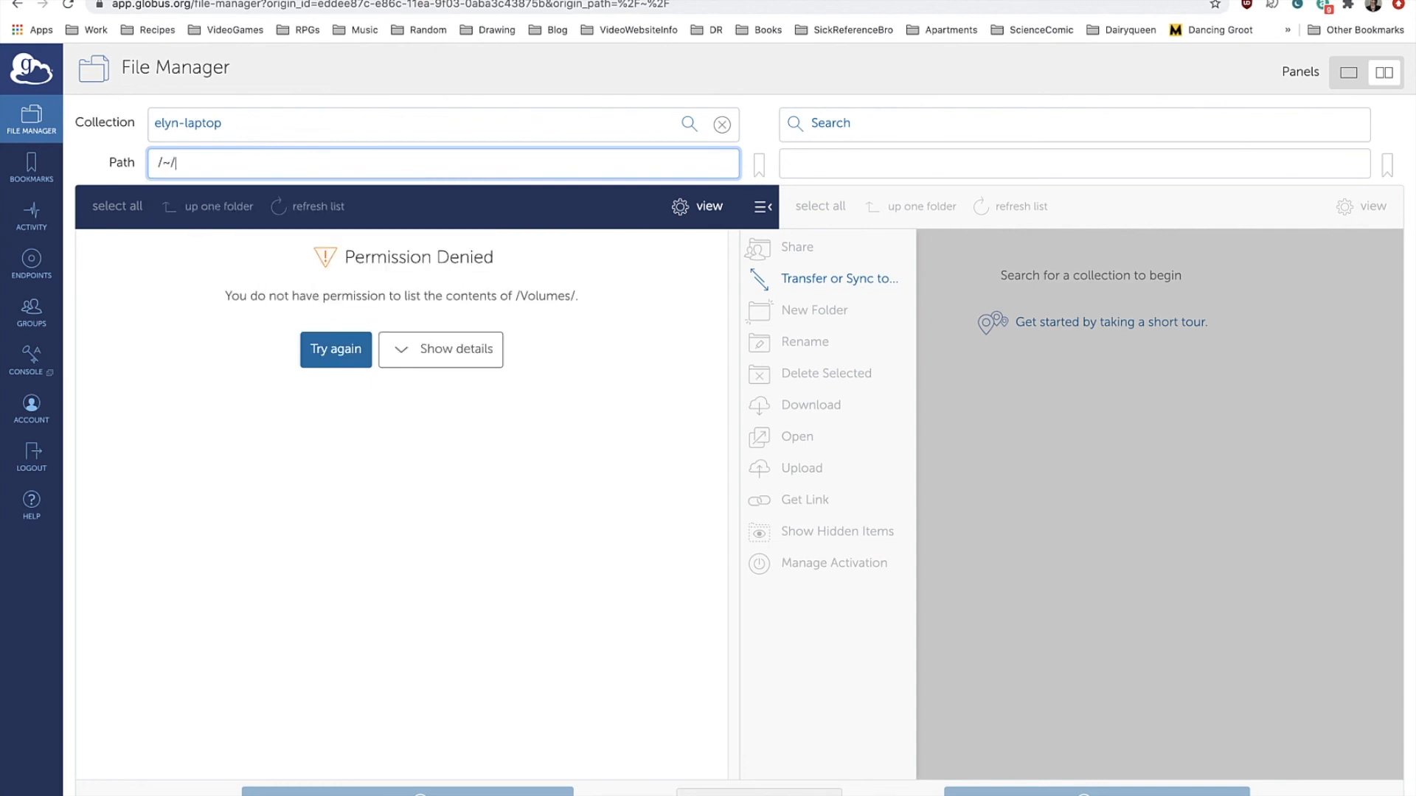
key("Return")
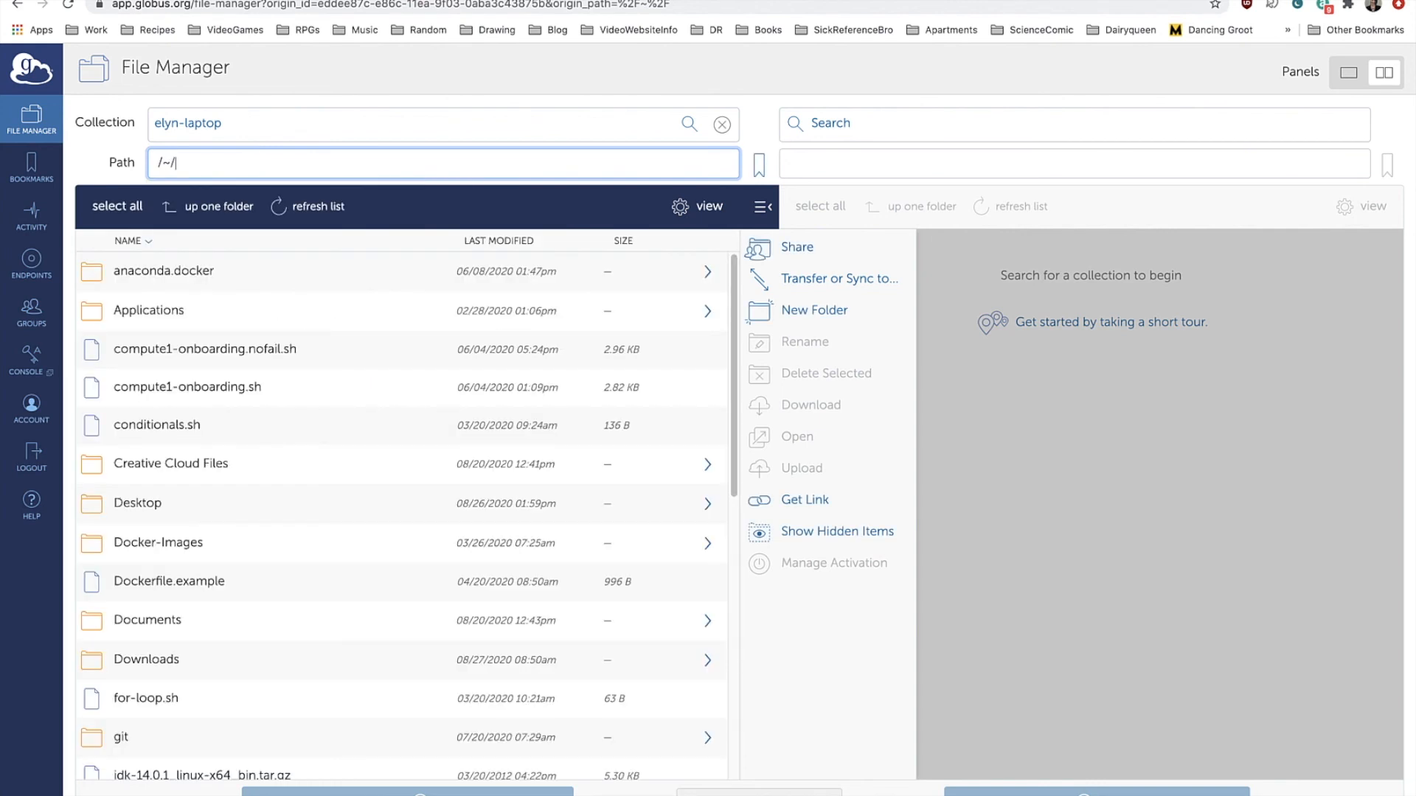